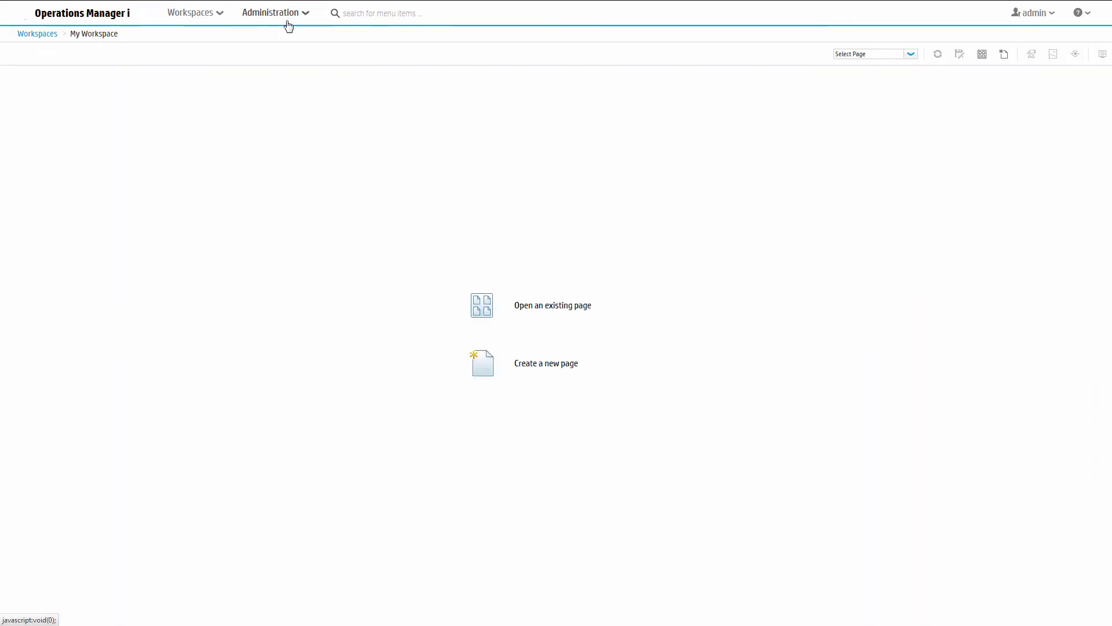
Open Monitoring Dashboards administration and display the Example: Data Center Status dashboard's layout
{"action": "left_click", "coordinate": [287, 24]}
{"action": "left_click", "coordinate": [301, 92]}
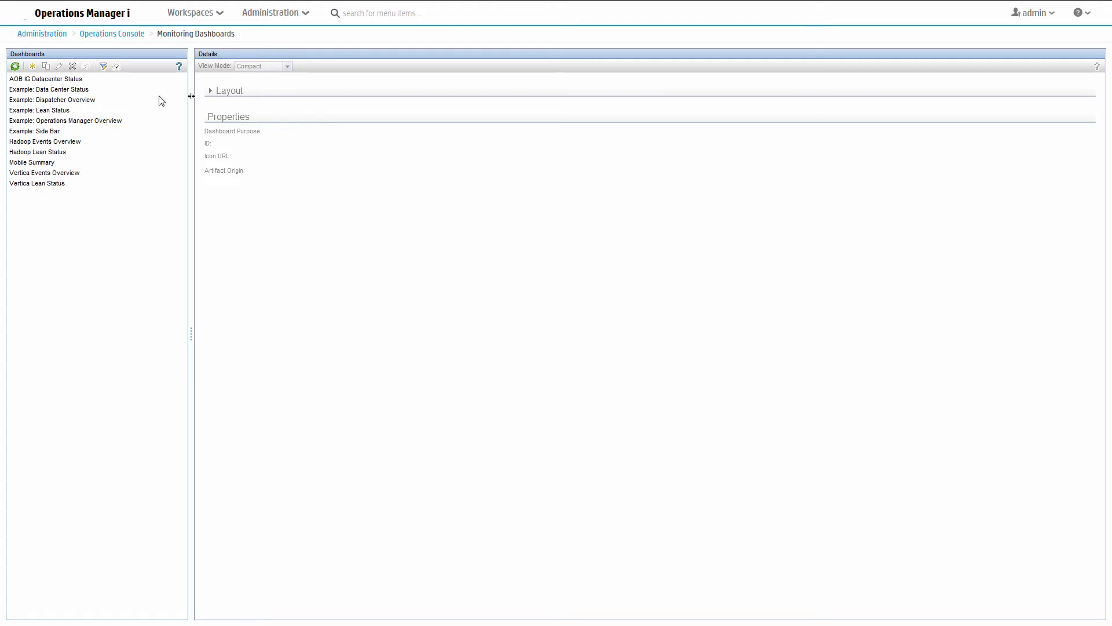
{"action": "left_click", "coordinate": [82, 89]}
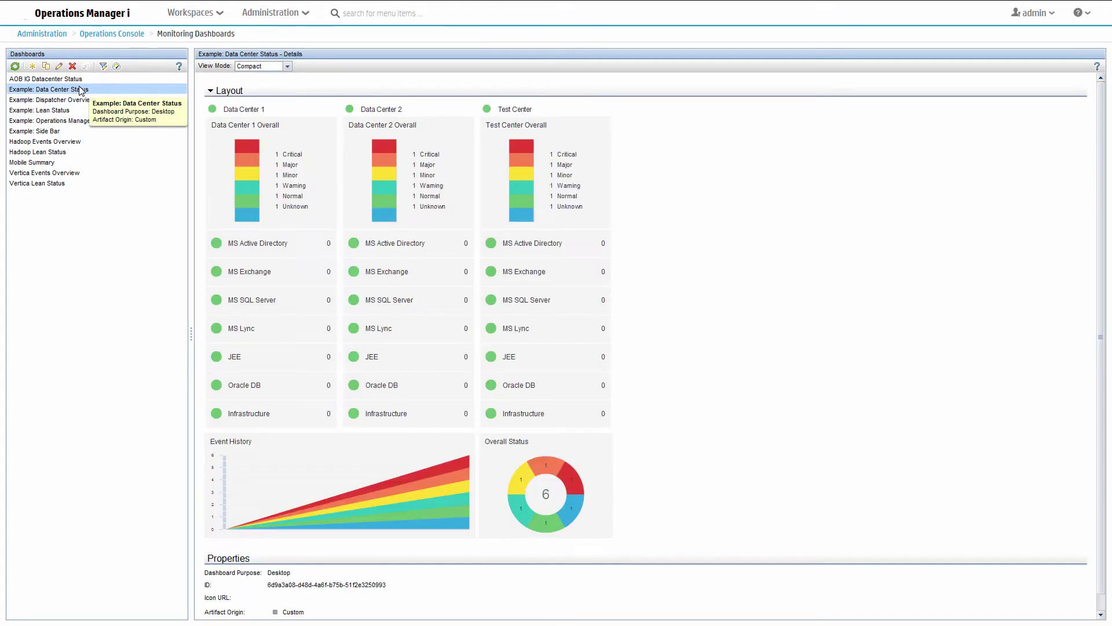
Create a dashboard named 'NOC Status' with an 'All Events' pie widget in the top-left cell
{"action": "left_click", "coordinate": [32, 67]}
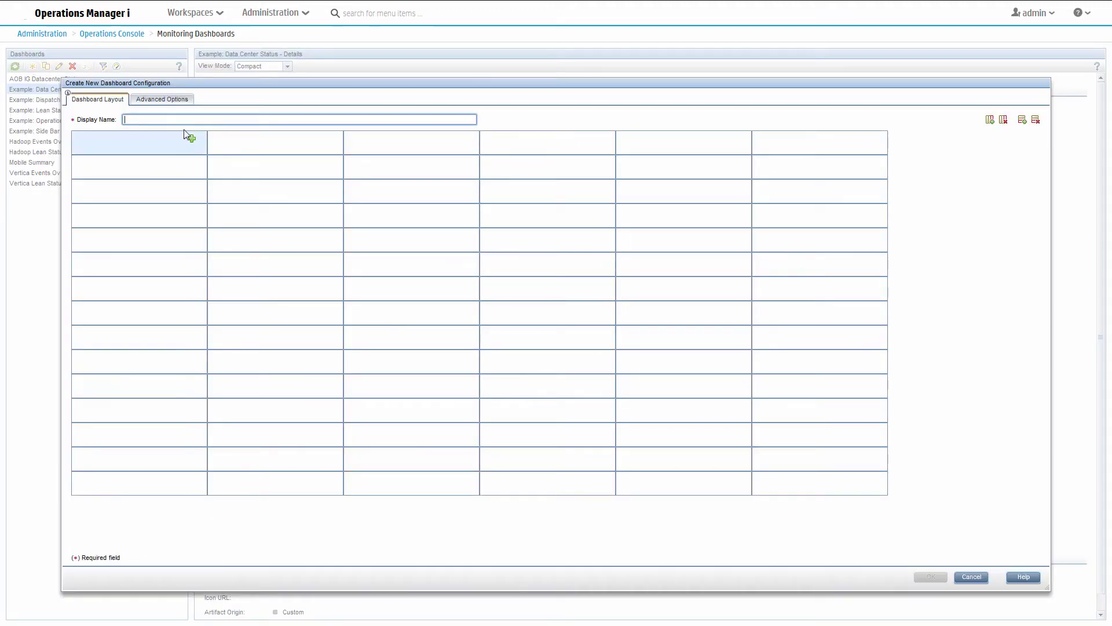
{"action": "type", "text": "NOC"}
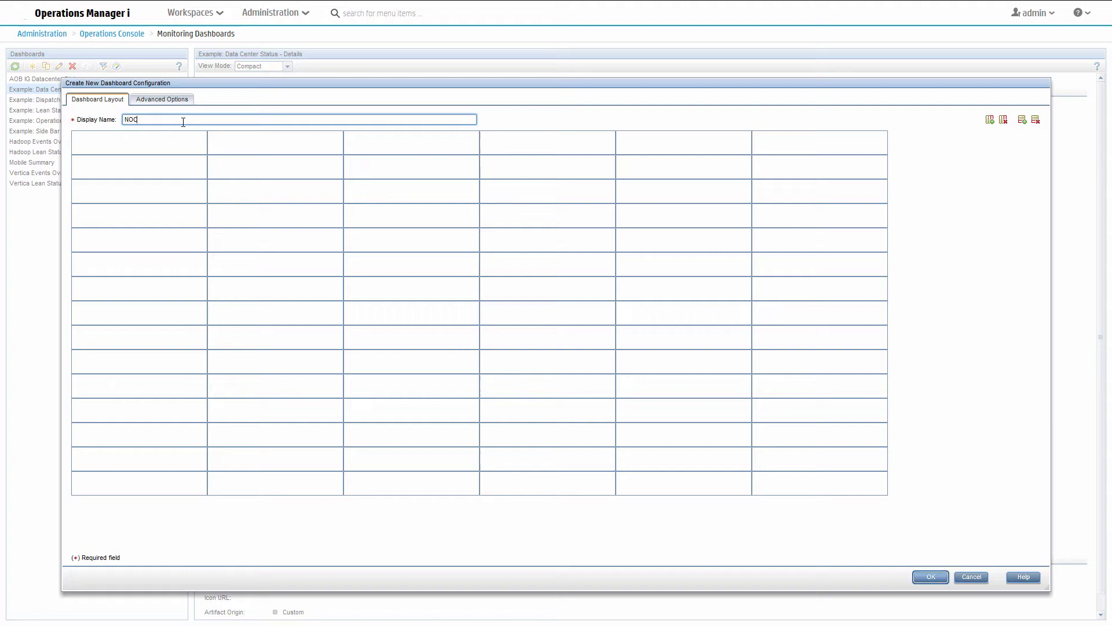
{"action": "type", "text": " Statuis"}
{"action": "type", "text": "s"}
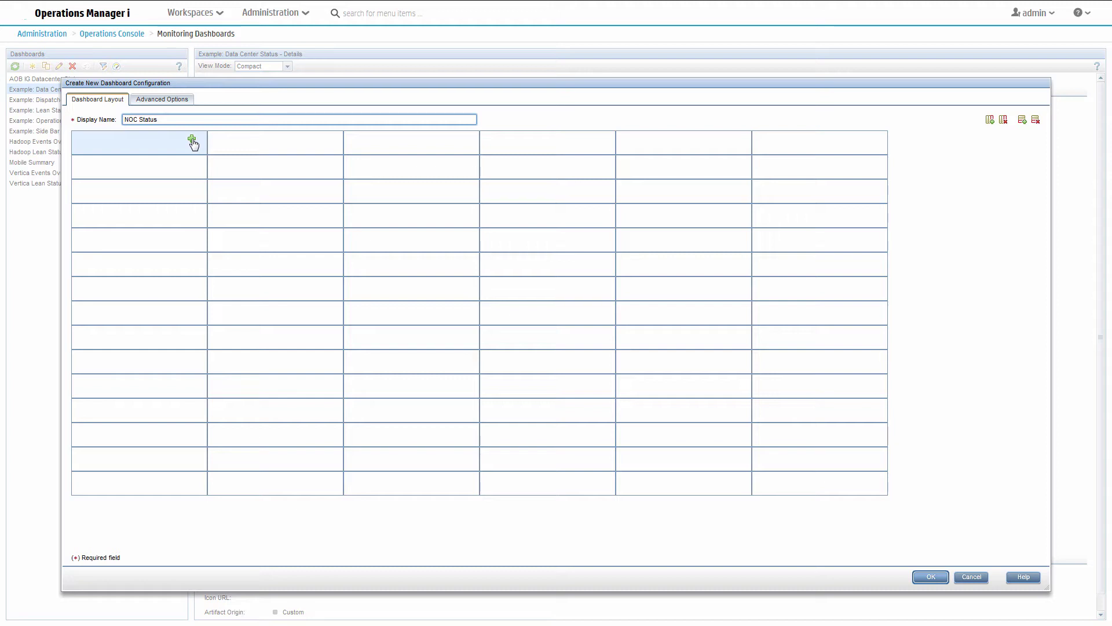
{"action": "left_click", "coordinate": [194, 143]}
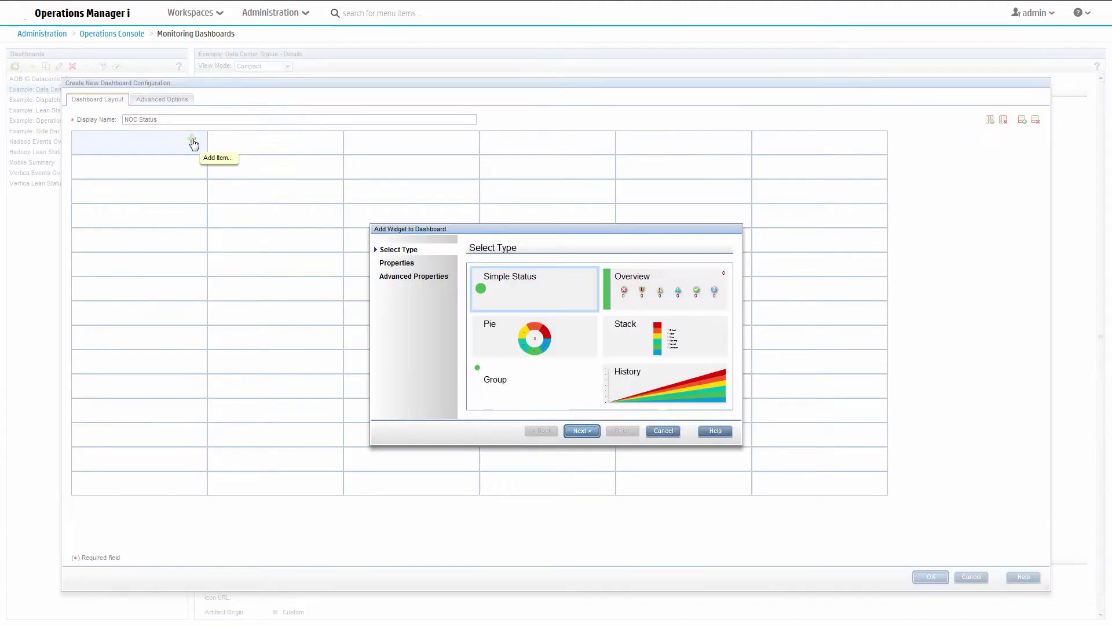
{"action": "left_click", "coordinate": [534, 336]}
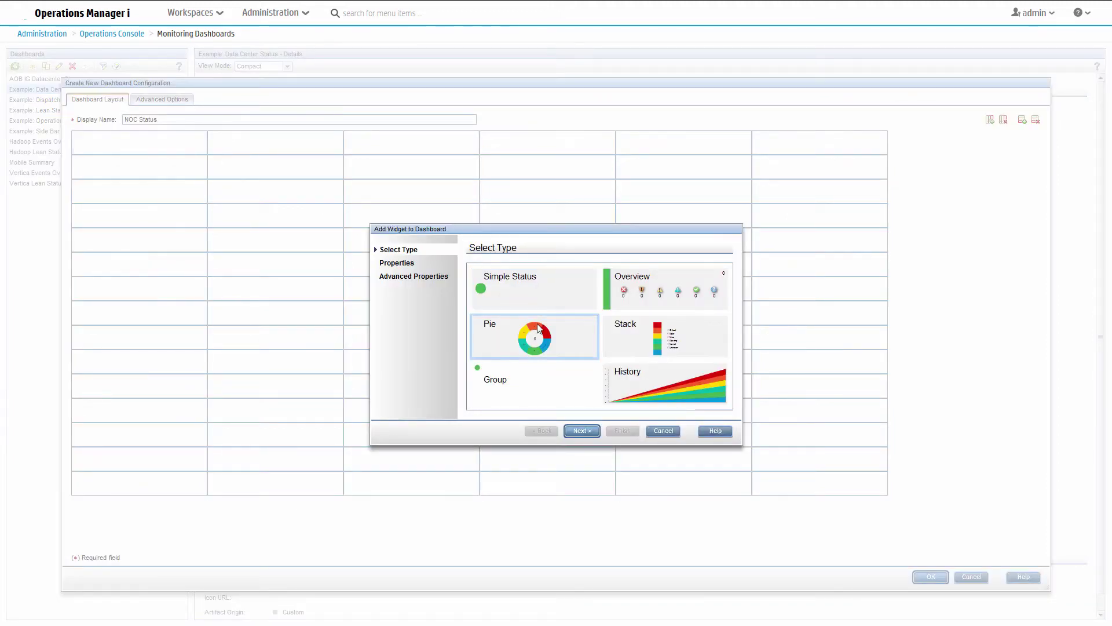
{"action": "left_click", "coordinate": [581, 430]}
{"action": "type", "text": "All Events"}
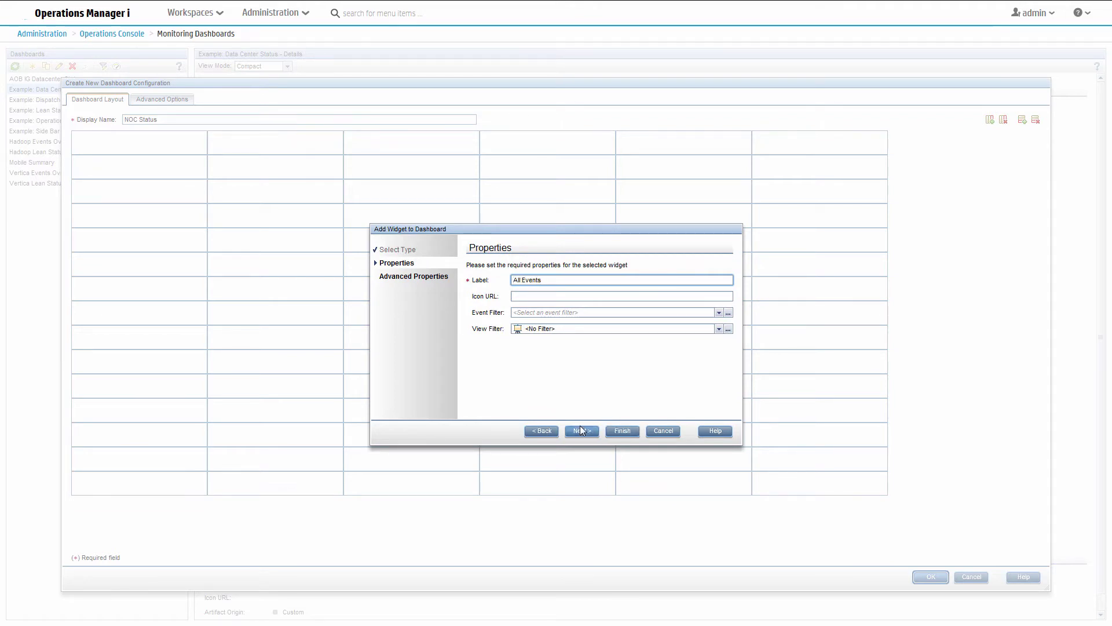
{"action": "left_click", "coordinate": [581, 429]}
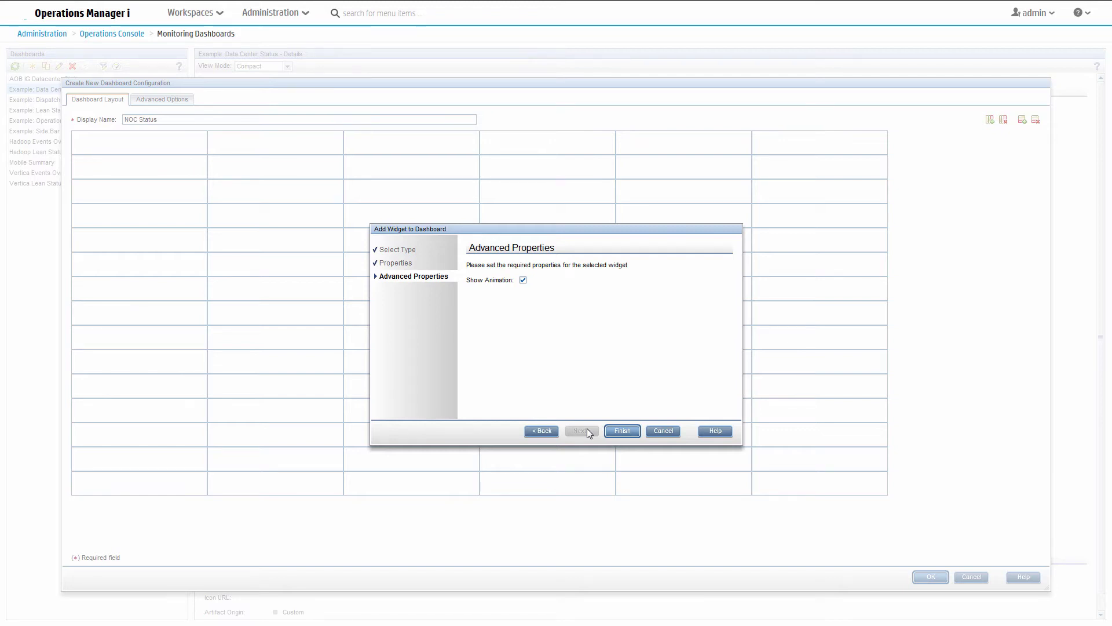
{"action": "left_click", "coordinate": [632, 436]}
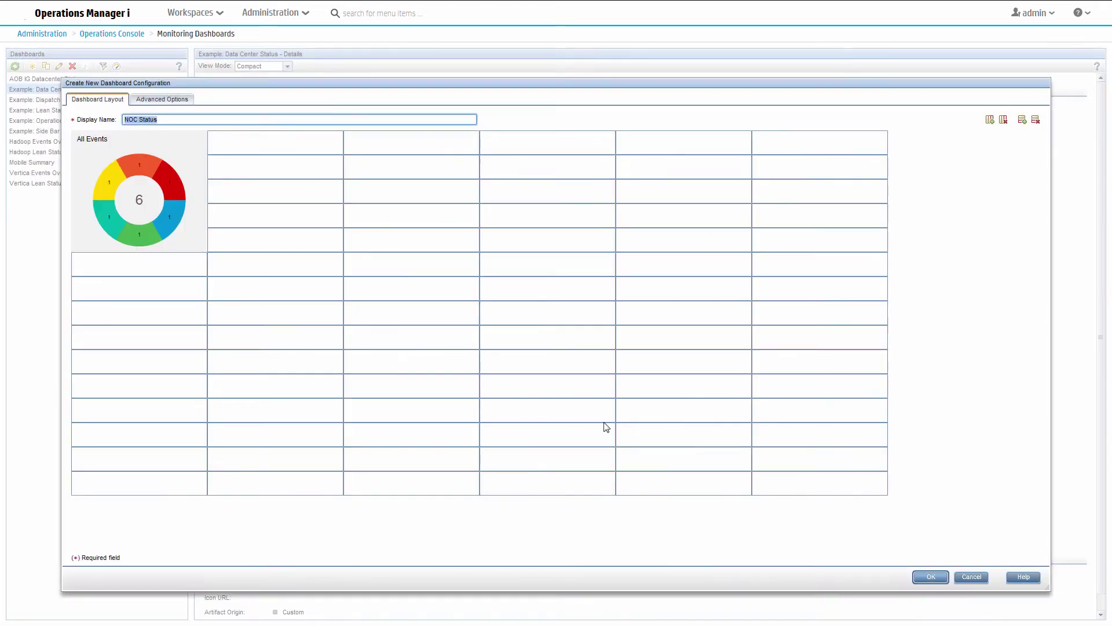
Add an overview widget labelled 'Widget Processing', using the Widget Processing view filter, below the pie
{"action": "left_click", "coordinate": [193, 260]}
{"action": "left_click", "coordinate": [625, 306]}
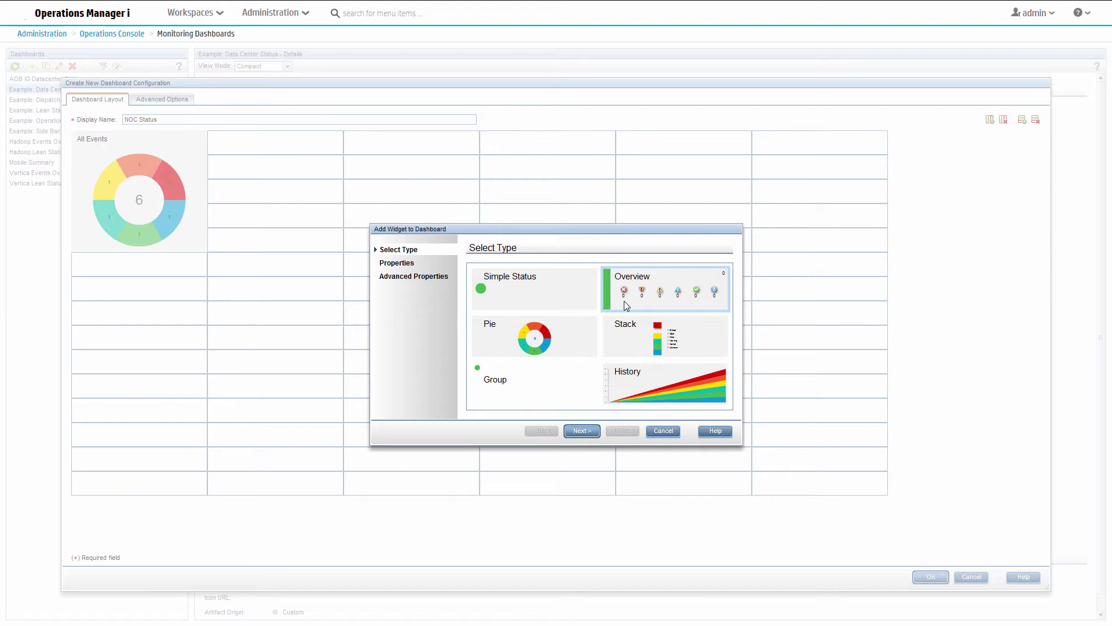
{"action": "left_click", "coordinate": [581, 430]}
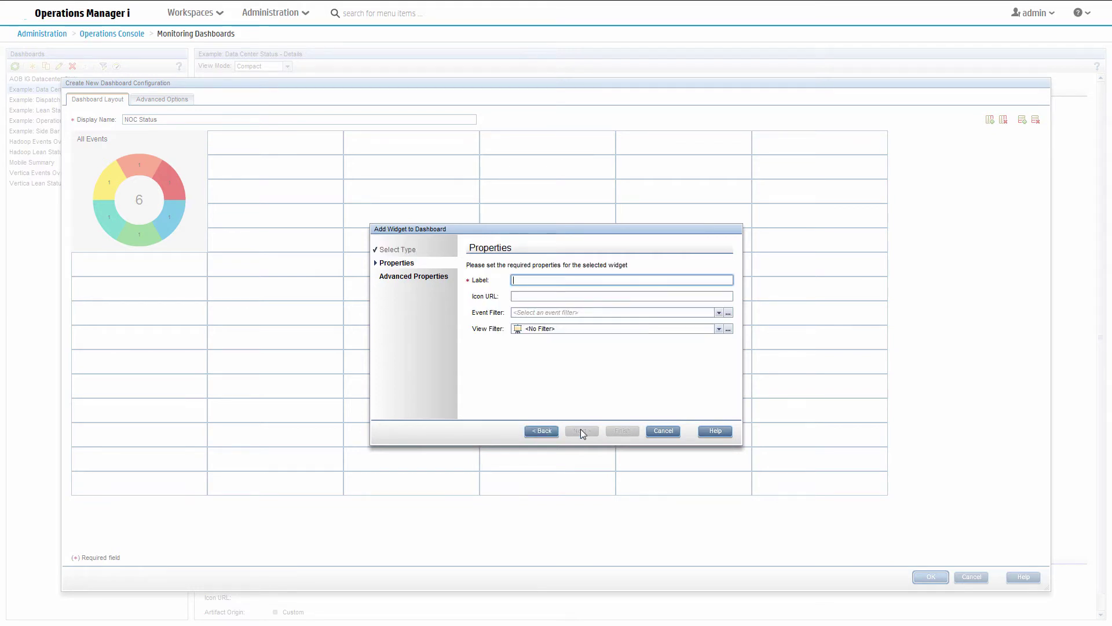
{"action": "type", "text": "Widget Pro"}
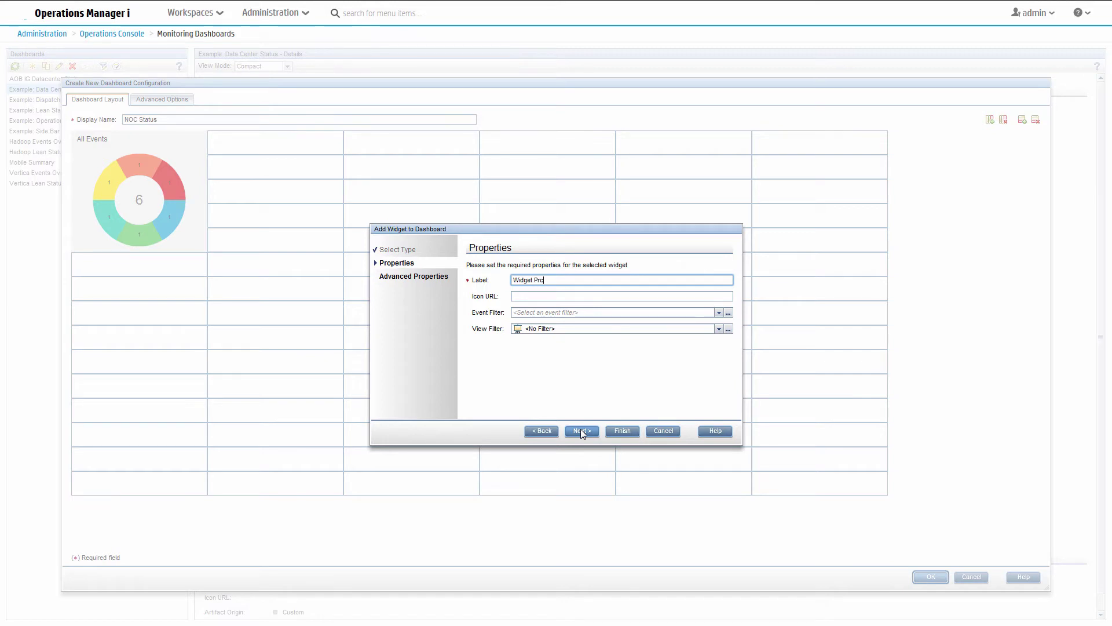
{"action": "type", "text": "cessing"}
{"action": "left_click", "coordinate": [718, 328]}
{"action": "left_click", "coordinate": [635, 444]}
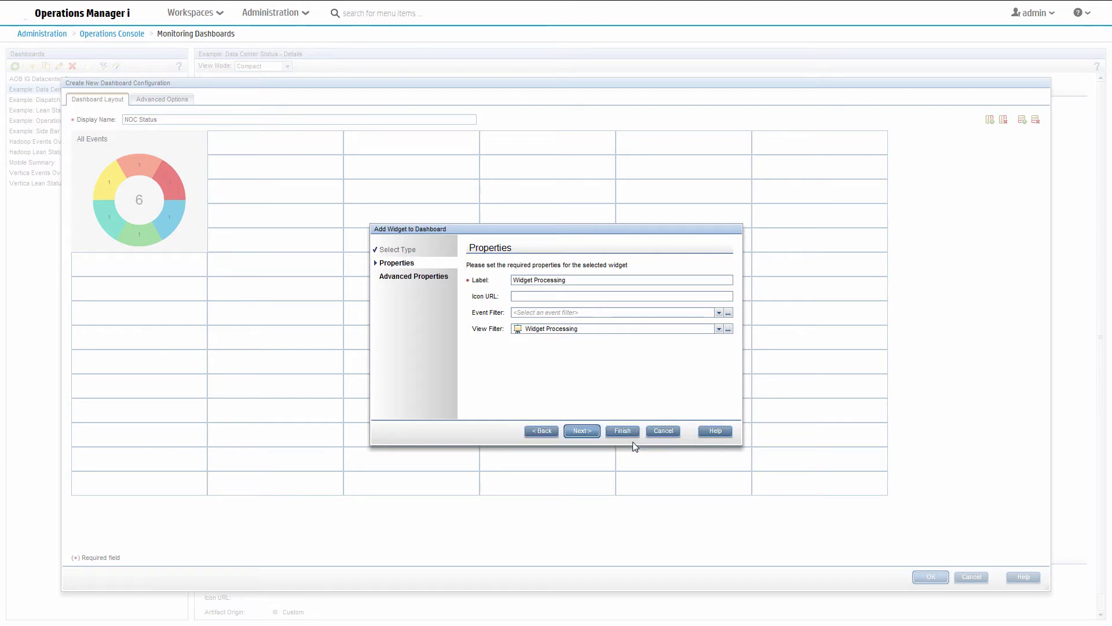
{"action": "left_click", "coordinate": [582, 431]}
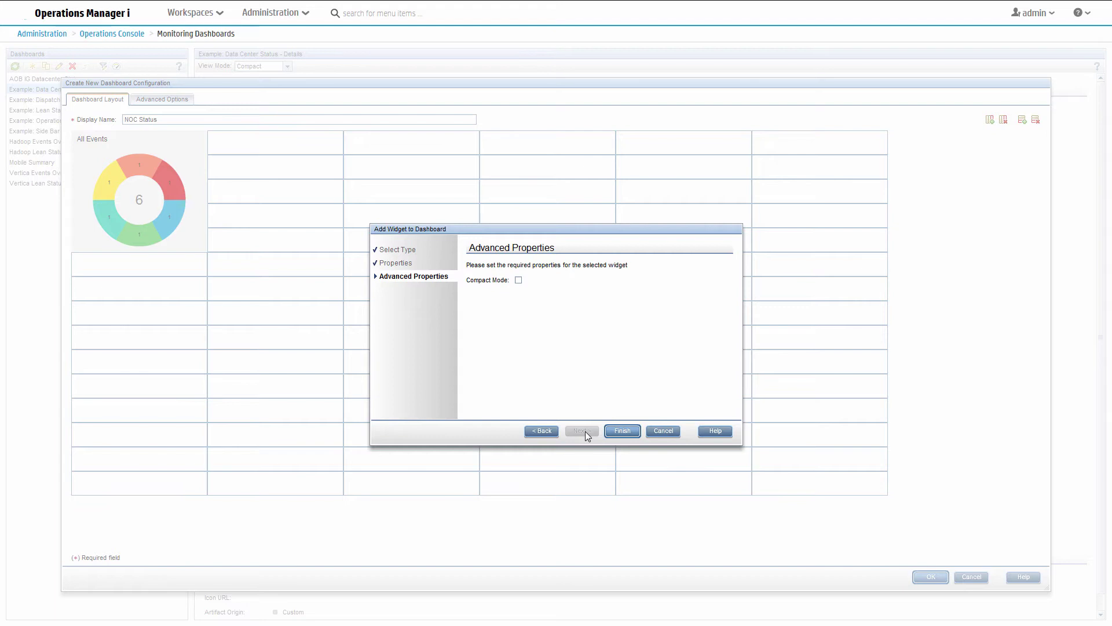
{"action": "left_click", "coordinate": [622, 430]}
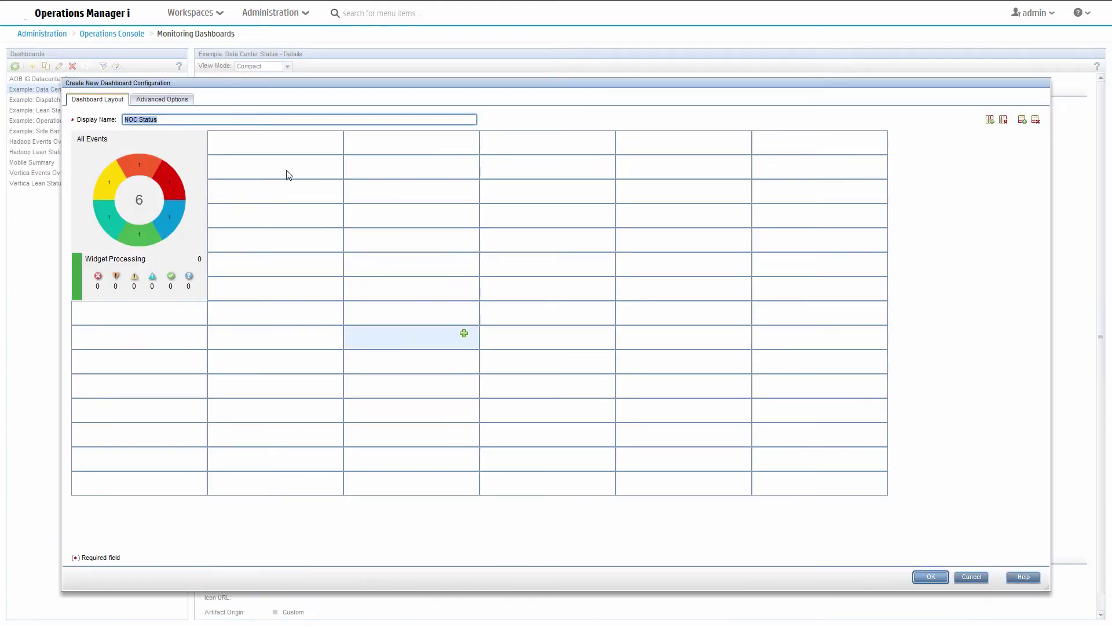
Add a simple status widget 'Assigned to me' with the Assigned to me event filter in column two's top cell
{"action": "left_click", "coordinate": [328, 141]}
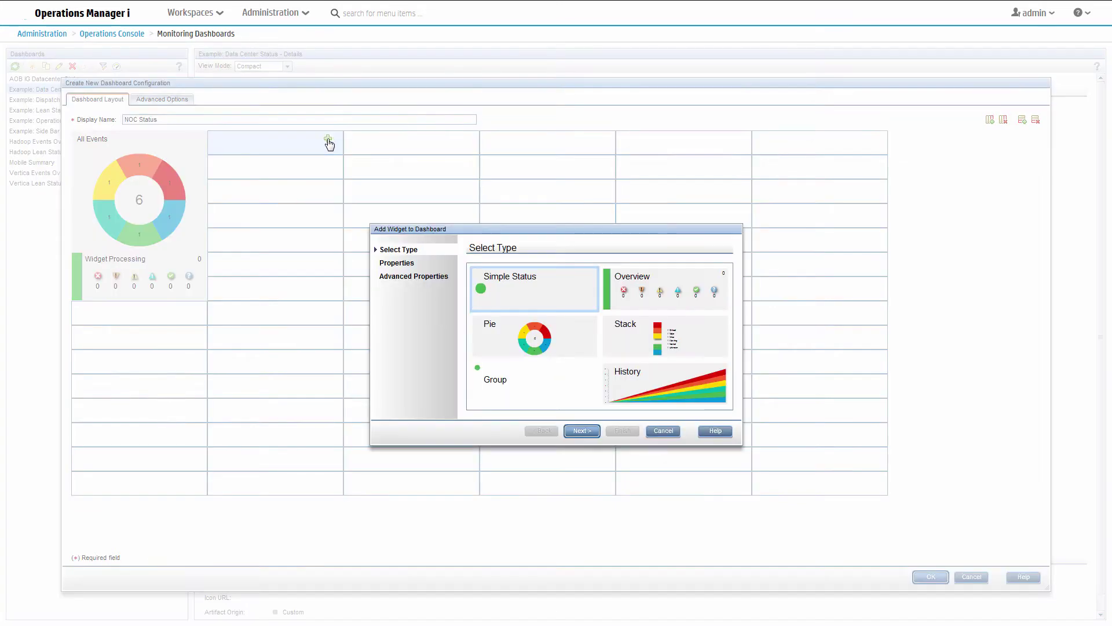
{"action": "left_click", "coordinate": [572, 431]}
{"action": "type", "text": "A"}
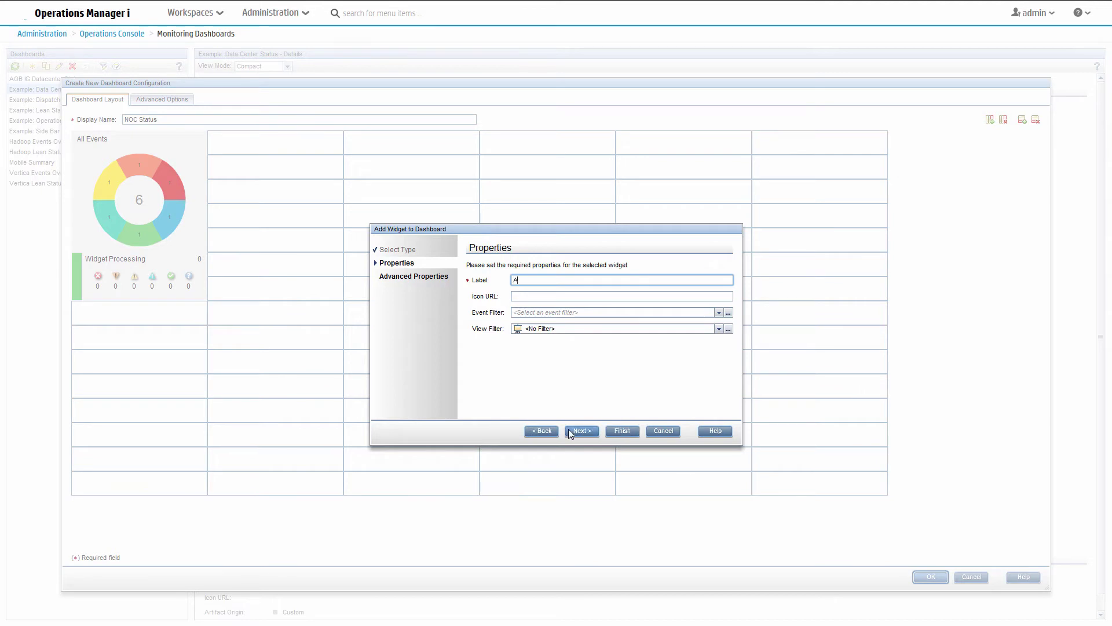
{"action": "type", "text": "ssigned to me"}
{"action": "left_click", "coordinate": [570, 431]}
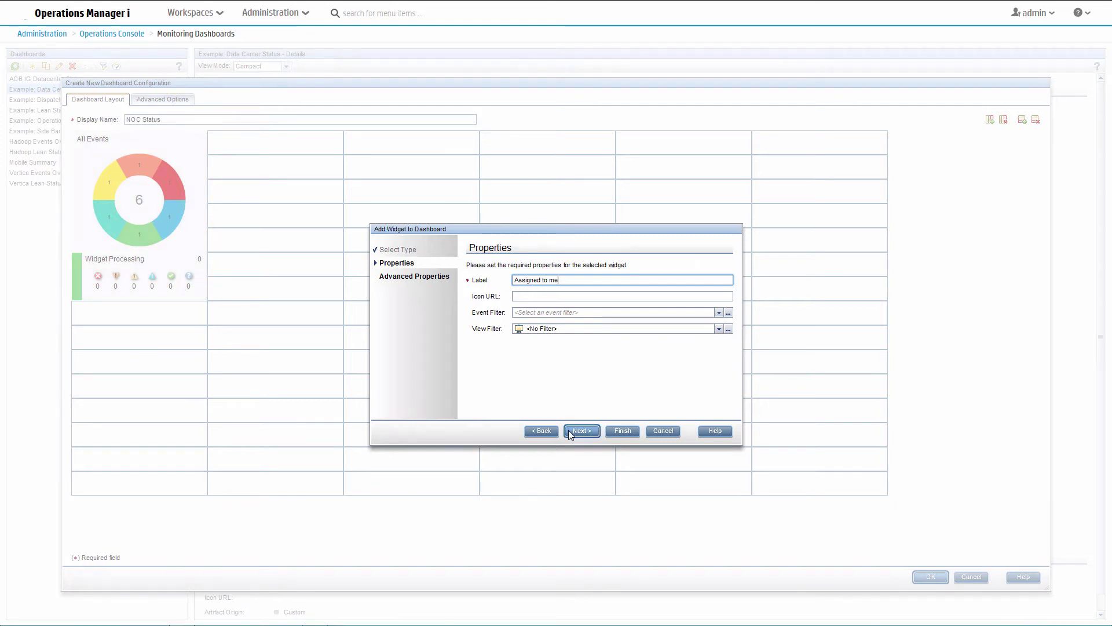
{"action": "left_click", "coordinate": [728, 313]}
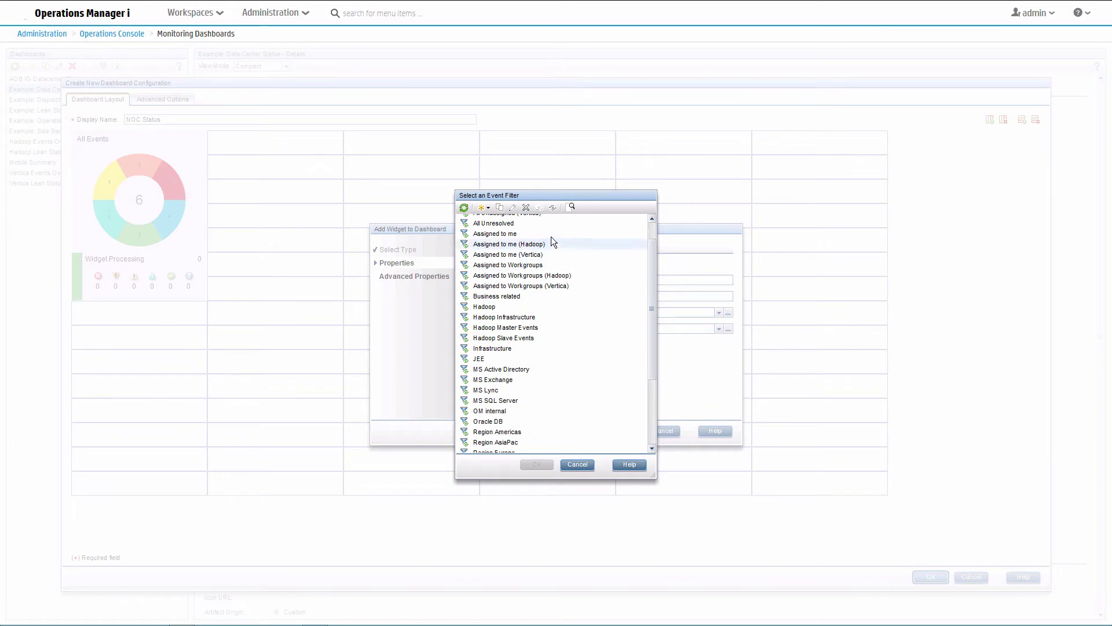
{"action": "left_click", "coordinate": [547, 235]}
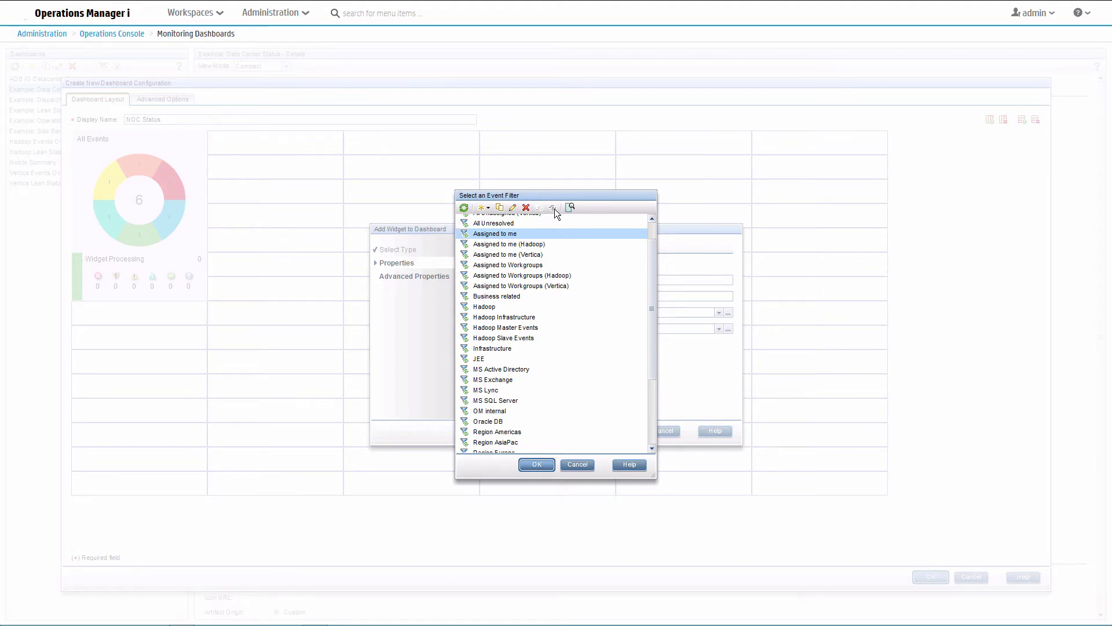
{"action": "left_click", "coordinate": [541, 463]}
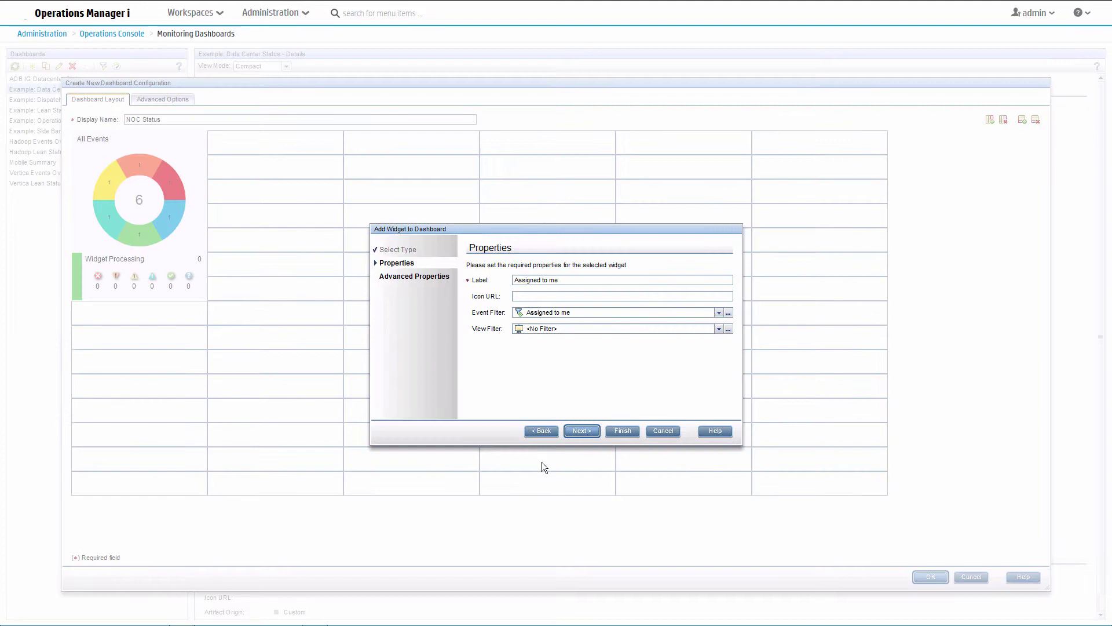
{"action": "left_click", "coordinate": [593, 432]}
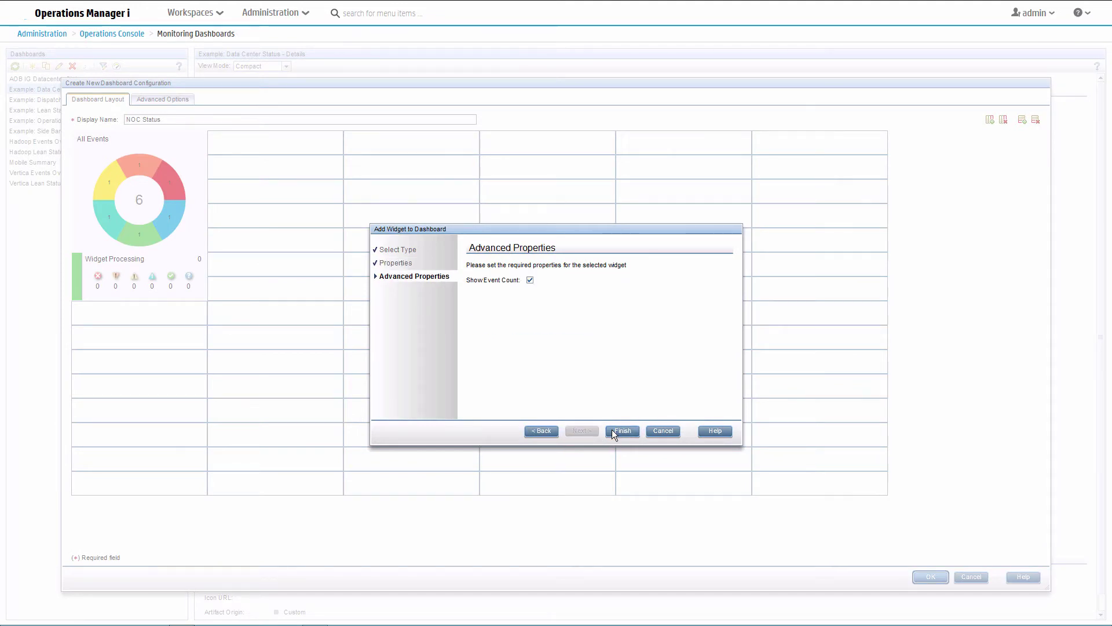
{"action": "left_click", "coordinate": [611, 429]}
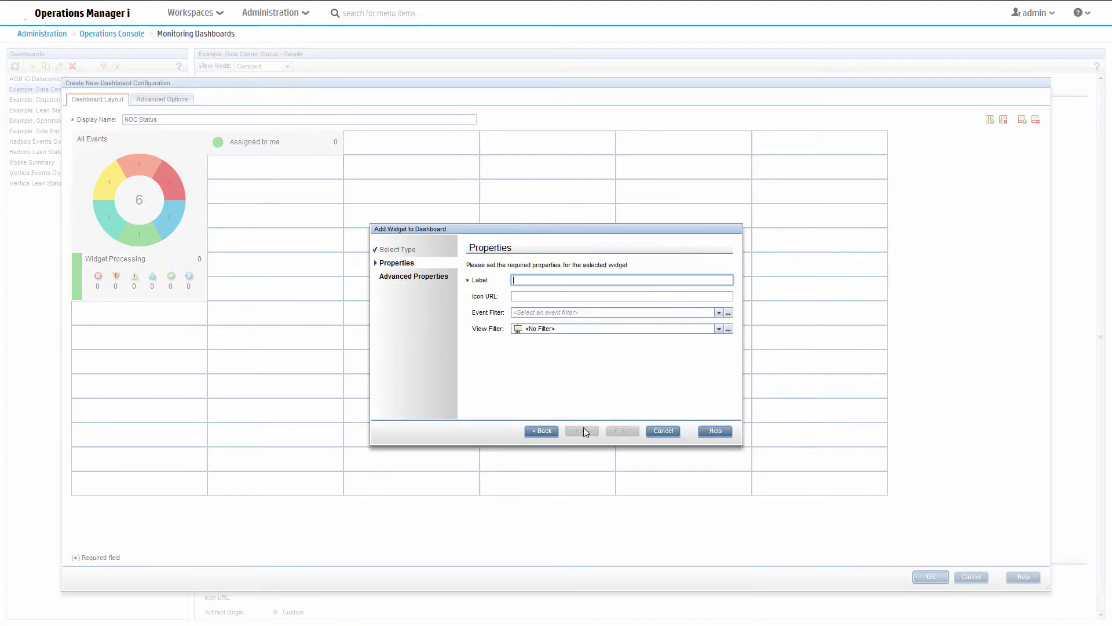
Add 'Unresolved > 3hrs' and 'WebLogic' status widgets, each with its matching event filter
{"action": "type", "text": "Unresolved > 3hrs"}
{"action": "left_click", "coordinate": [718, 312]}
{"action": "left_click", "coordinate": [637, 426]}
{"action": "left_click", "coordinate": [622, 430]}
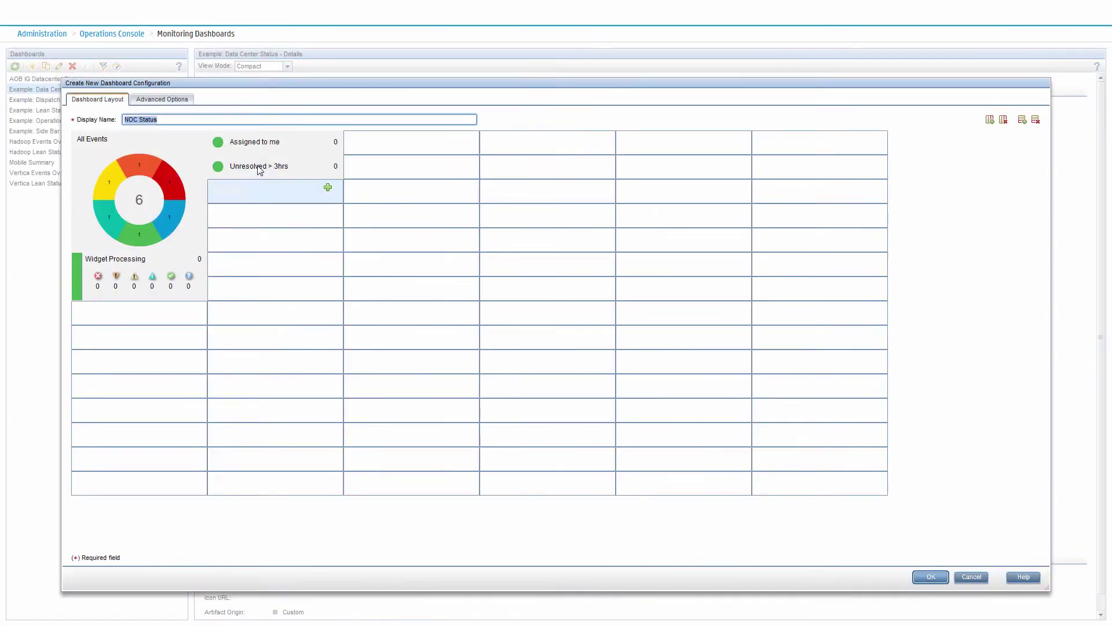
{"action": "type", "text": "WebLogic"}
{"action": "left_click", "coordinate": [718, 312]}
{"action": "left_click", "coordinate": [556, 428]}
{"action": "left_click", "coordinate": [622, 430]}
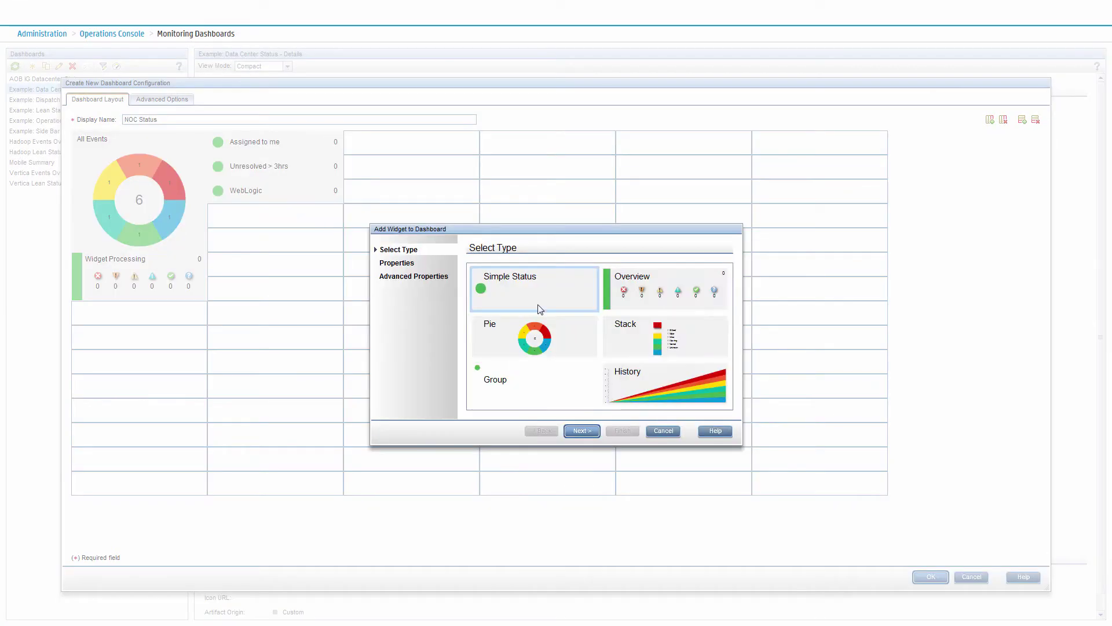
Add 'MS SQL Server', 'Americas' and 'Europe' simple status widgets with their event filters
{"action": "double_click", "coordinate": [539, 307]}
{"action": "type", "text": "MS SQL Server"}
{"action": "left_click", "coordinate": [719, 312]}
{"action": "left_click", "coordinate": [556, 428]}
{"action": "left_click", "coordinate": [622, 430]}
{"action": "type", "text": "Americas"}
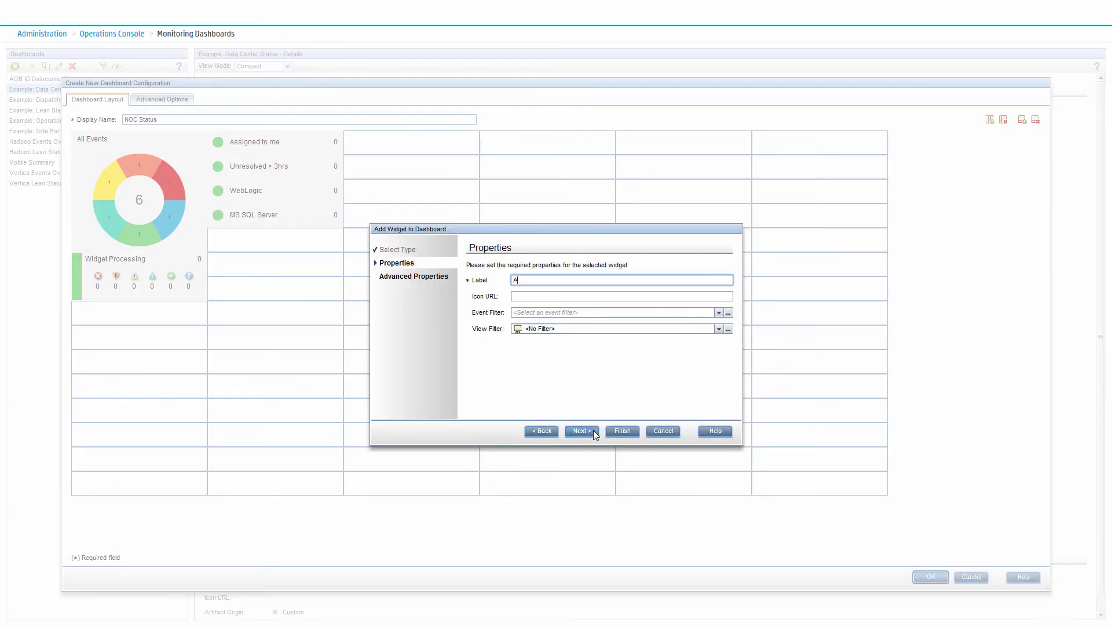
{"action": "left_click", "coordinate": [581, 431]}
{"action": "left_click", "coordinate": [622, 431]}
{"action": "type", "text": "Europe"}
{"action": "left_click", "coordinate": [582, 431]}
{"action": "left_click", "coordinate": [623, 430]}
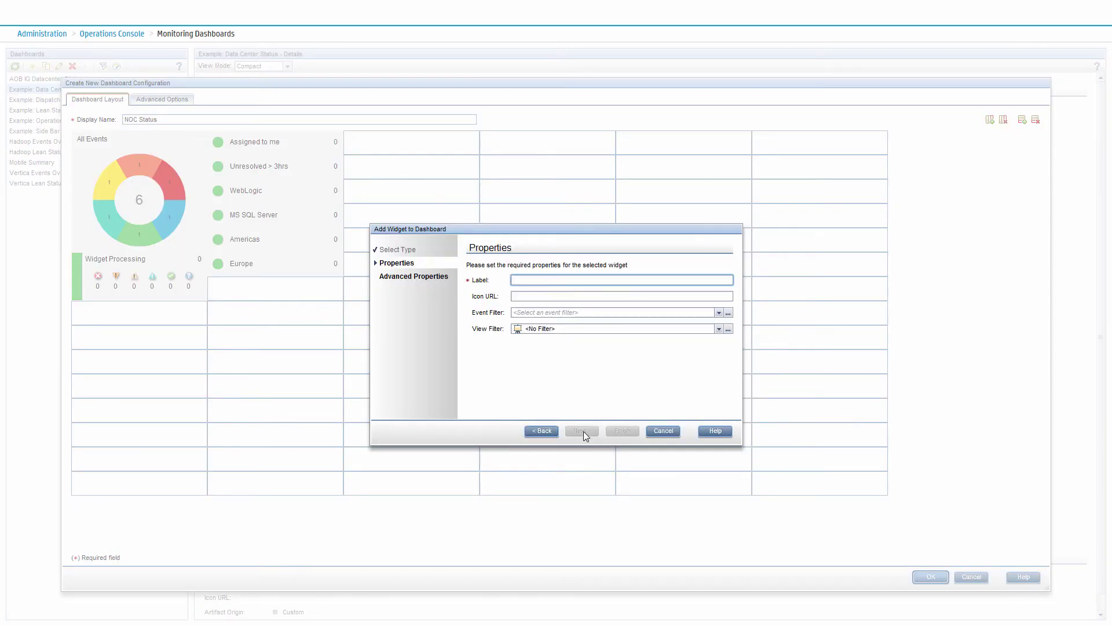
Add the final AsiaPac widget with its event filter and save the NOC Status dashboard
{"action": "type", "text": "Exchange"}
{"action": "left_click", "coordinate": [718, 312]}
{"action": "left_click", "coordinate": [637, 427]}
{"action": "left_click", "coordinate": [582, 430]}
{"action": "left_click", "coordinate": [621, 430]}
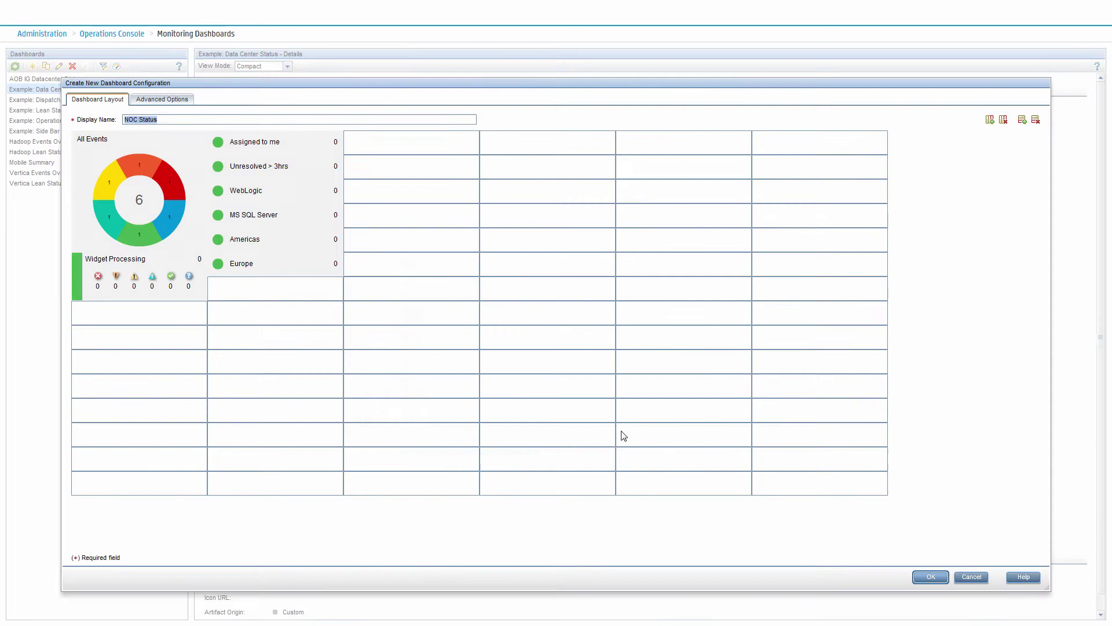
{"action": "left_click", "coordinate": [935, 578]}
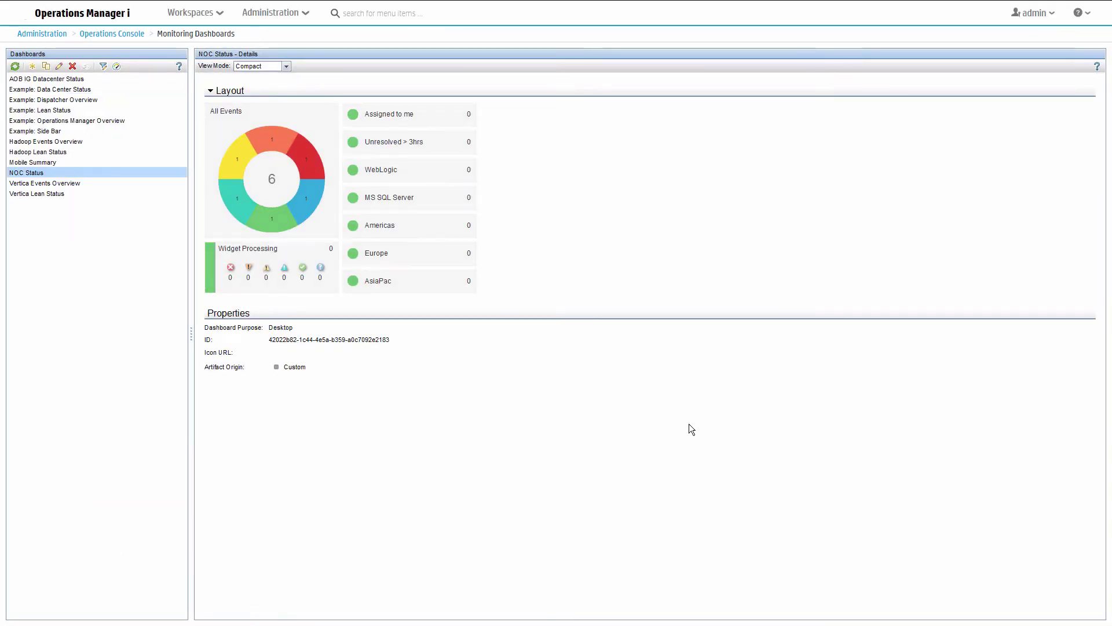
In My Workspace, split the Event page's top-left Top View pane horizontally, adding a narrow left panel
{"action": "left_click", "coordinate": [220, 12]}
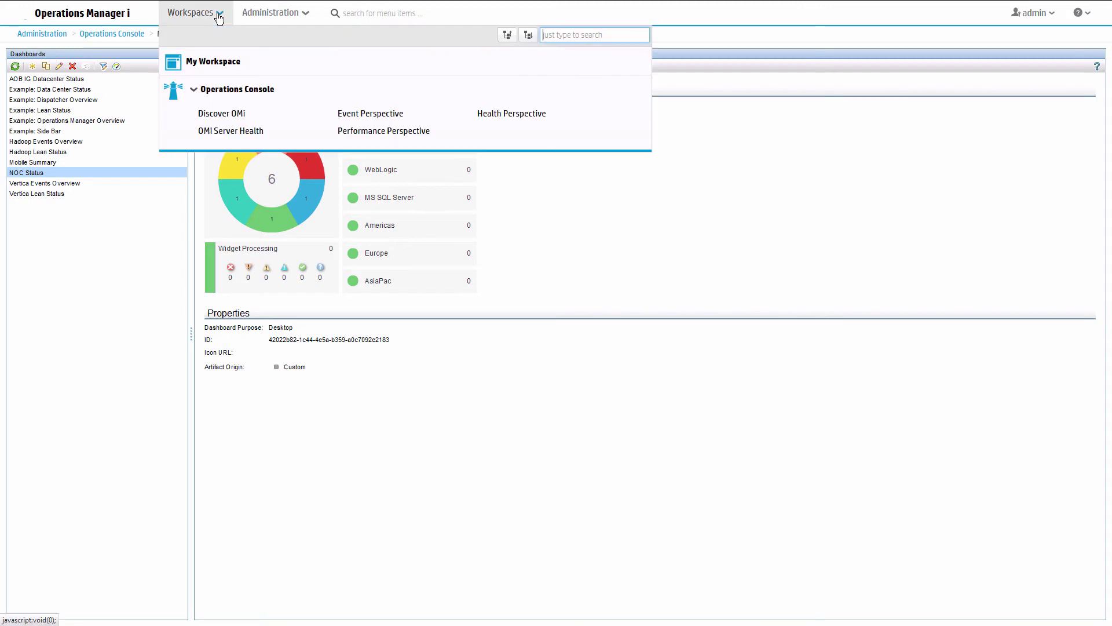
{"action": "left_click", "coordinate": [220, 60]}
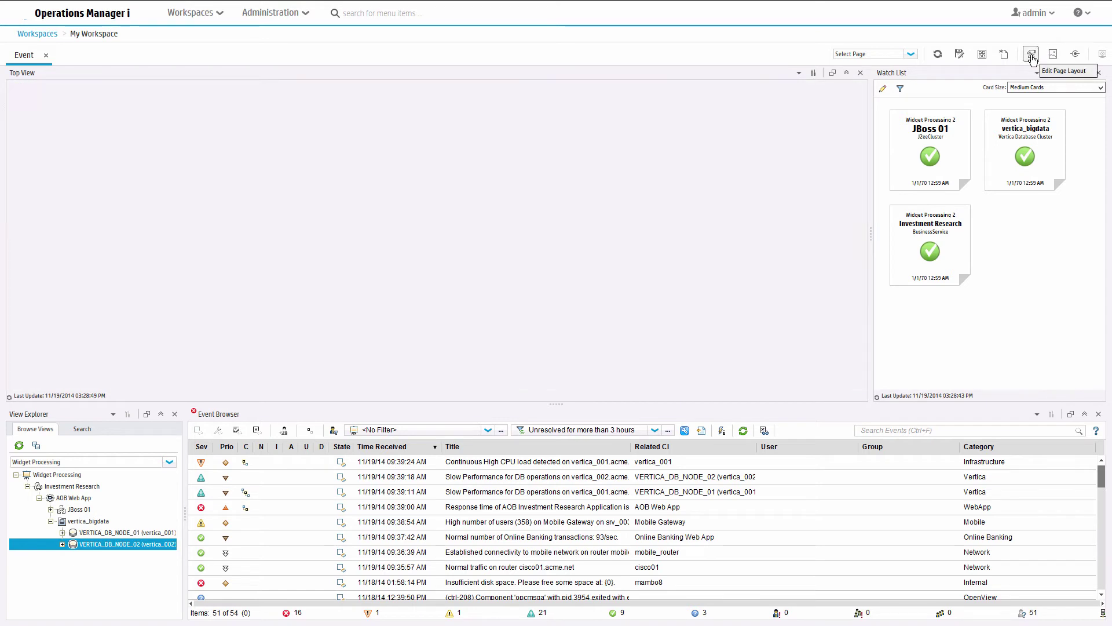
{"action": "left_click", "coordinate": [1031, 55]}
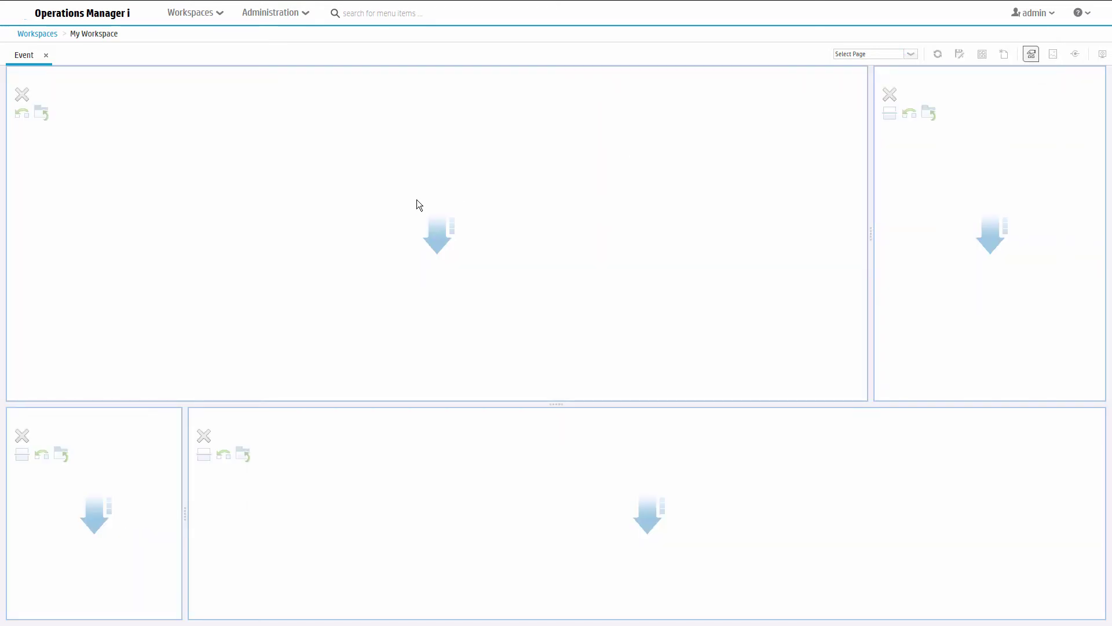
{"action": "left_click", "coordinate": [22, 113]}
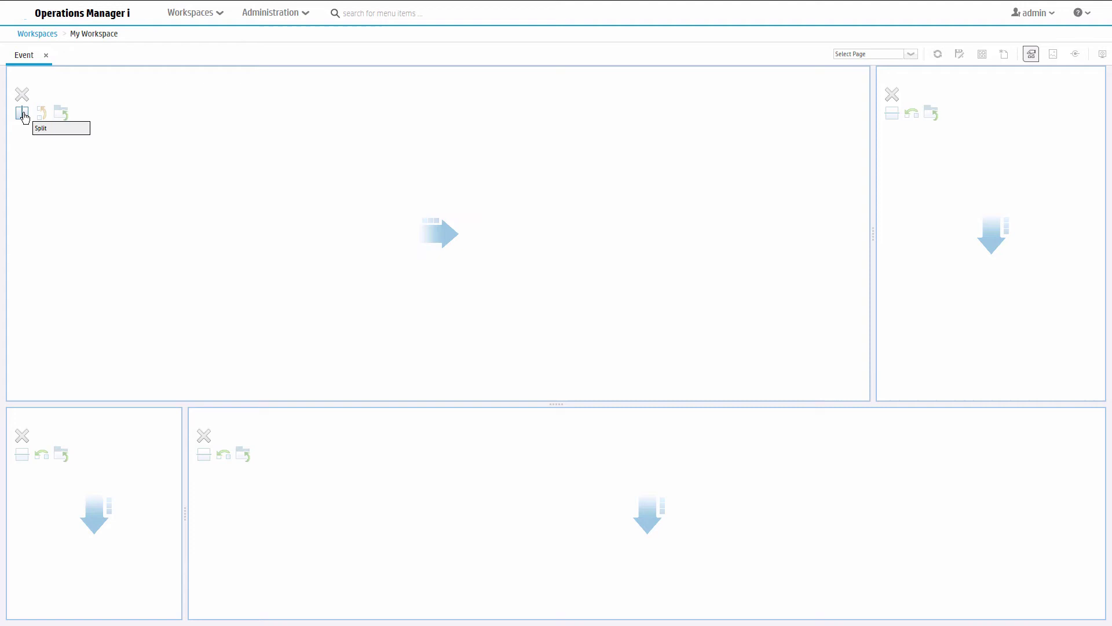
{"action": "left_click", "coordinate": [25, 117]}
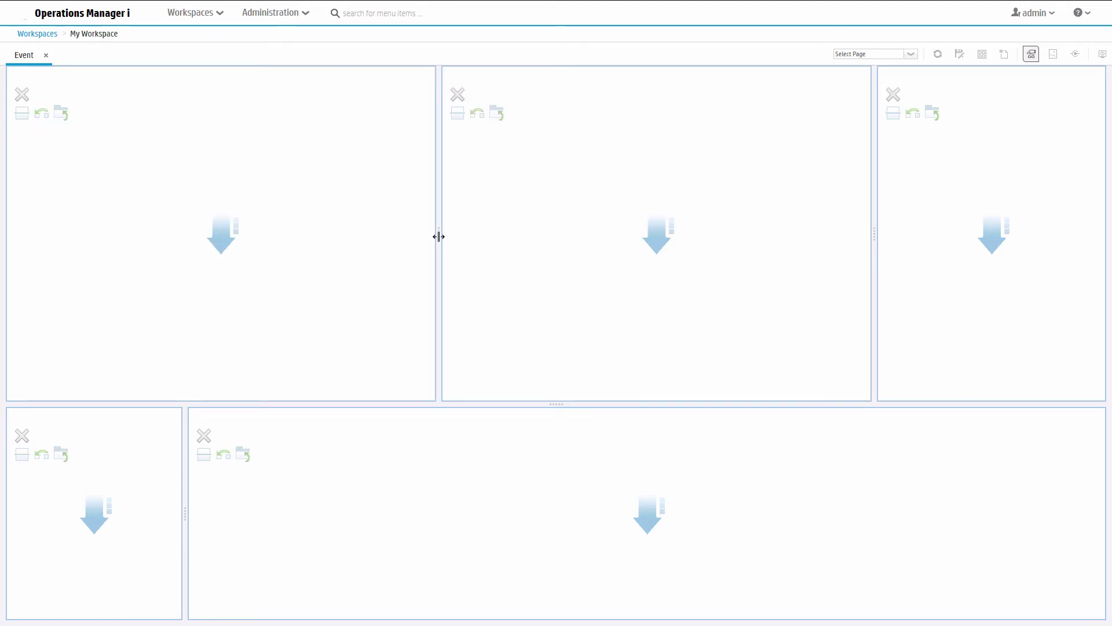
{"action": "left_click_drag", "start_coordinate": [437, 234], "coordinate": [286, 234]}
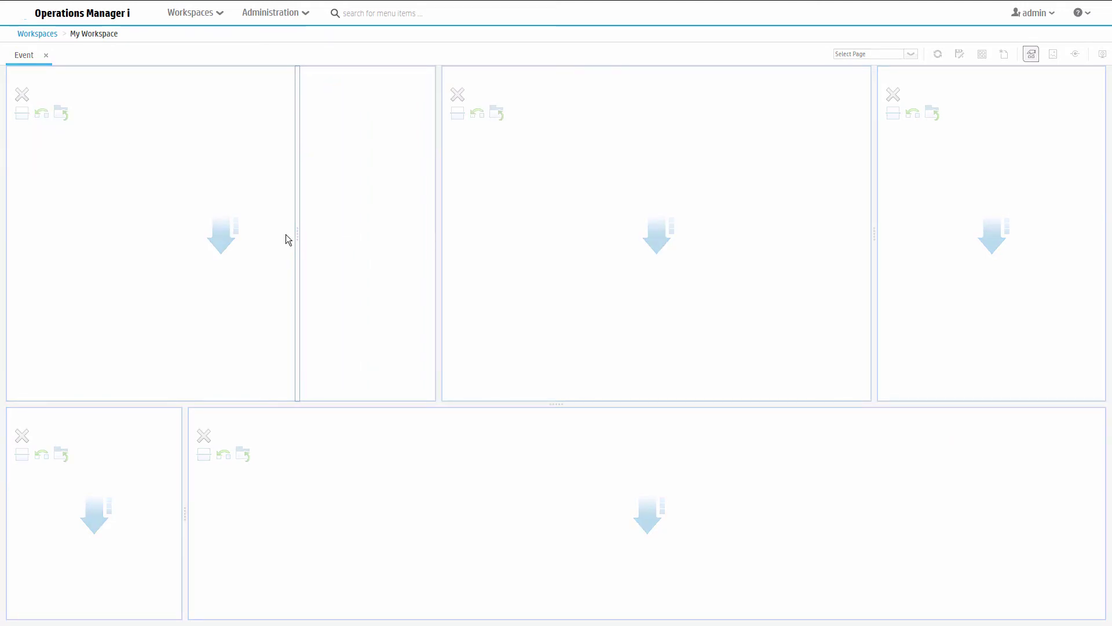
{"action": "left_click", "coordinate": [1032, 55]}
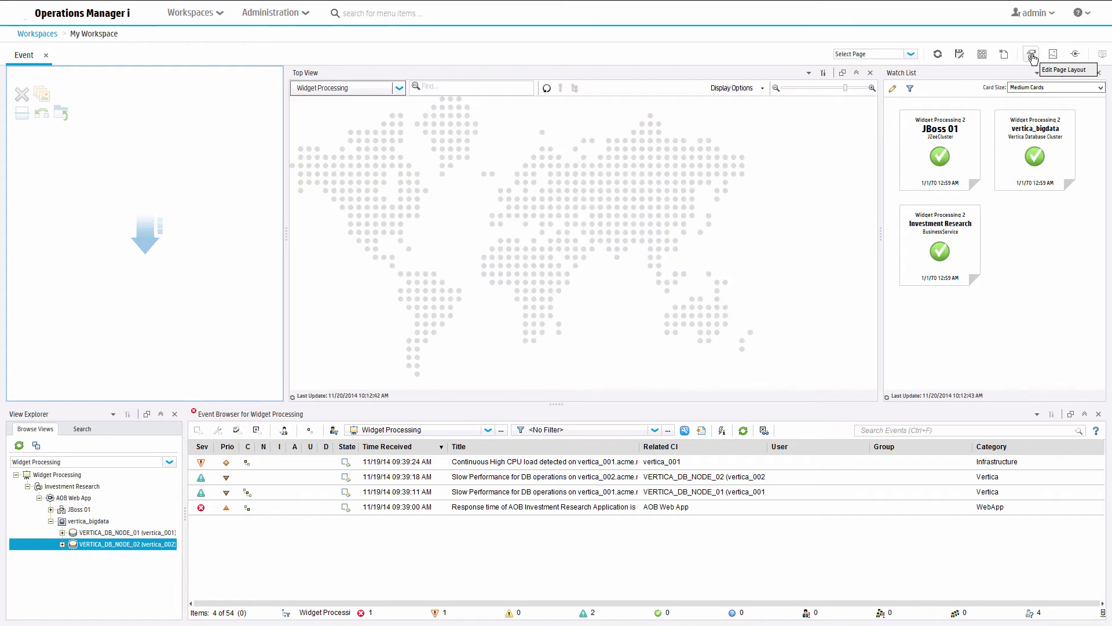
Place a Monitoring Dashboard component in the new left panel and set it to NOC Status
{"action": "left_click", "coordinate": [42, 94]}
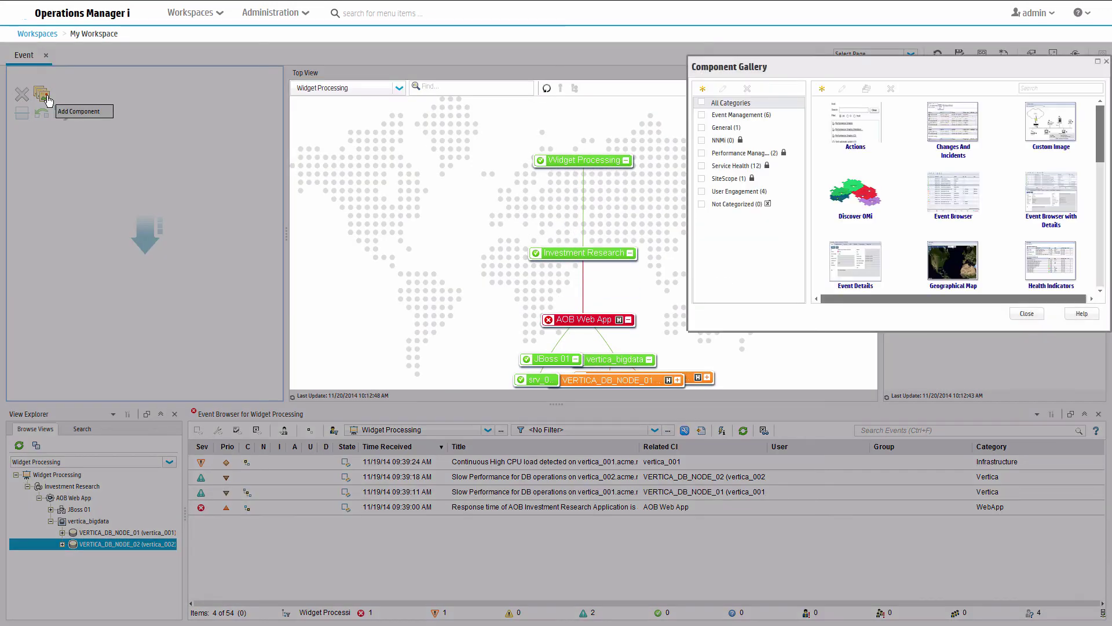
{"action": "left_click_drag", "start_coordinate": [1098, 158], "coordinate": [1099, 211]}
{"action": "left_click_drag", "start_coordinate": [808, 221], "coordinate": [218, 272]}
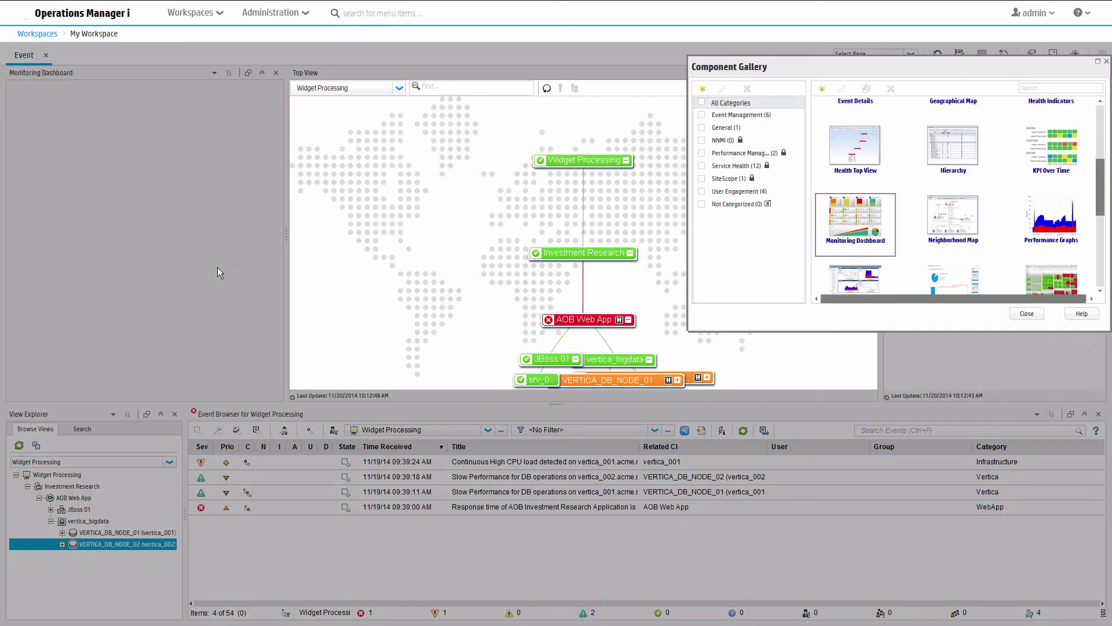
{"action": "left_click", "coordinate": [1027, 314]}
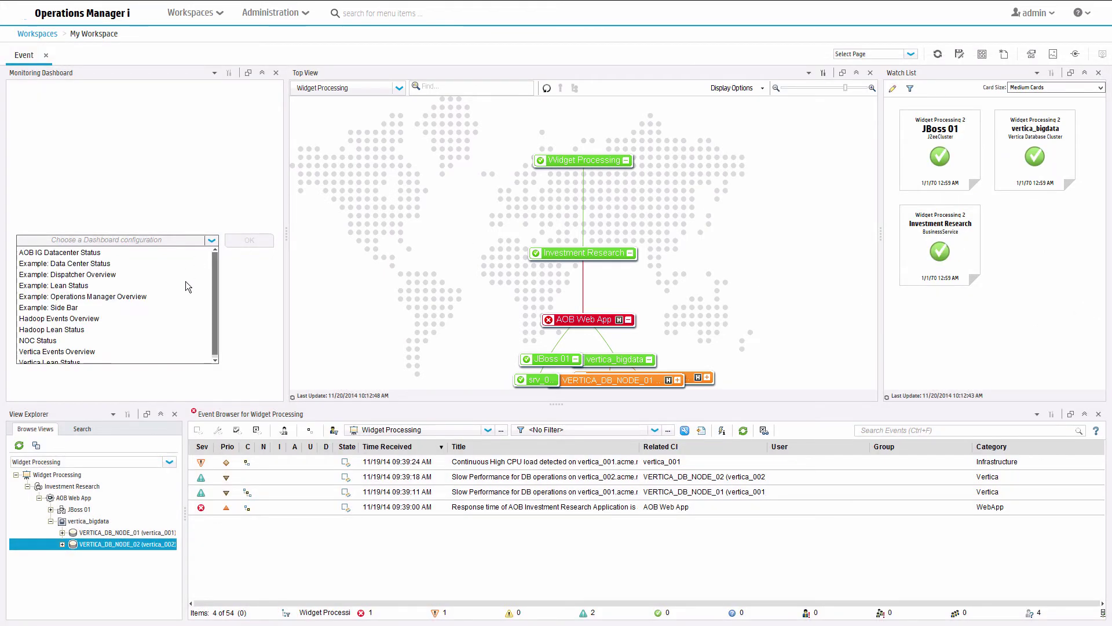
{"action": "left_click", "coordinate": [120, 339]}
{"action": "left_click", "coordinate": [241, 242]}
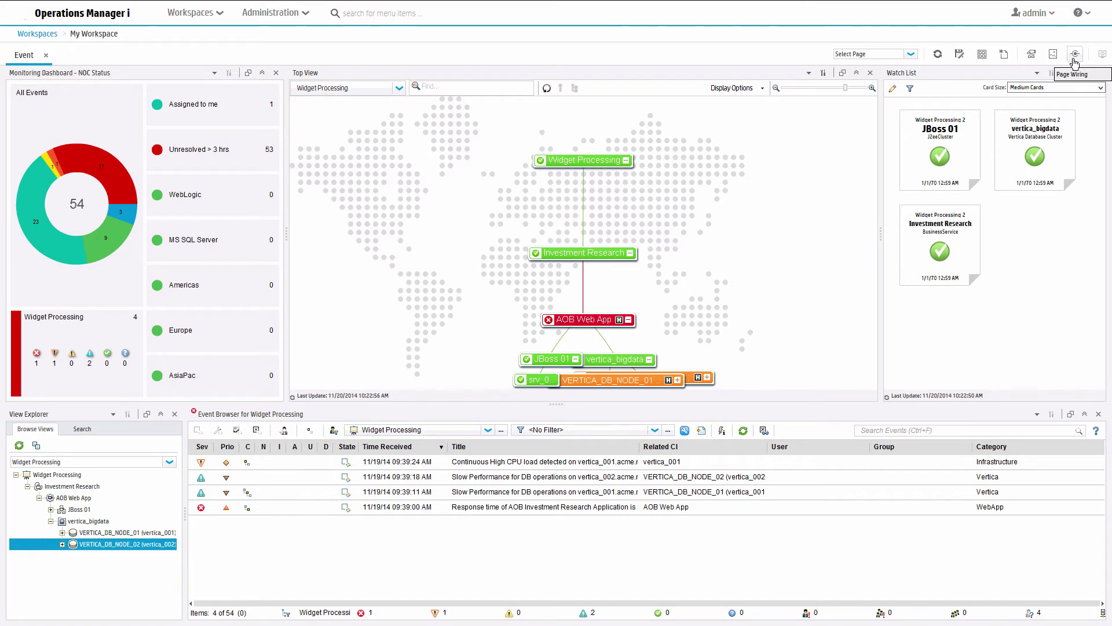
Wire the NOC Status dashboard's ViewChange context to the Event Browser for Widget Processing
{"action": "left_click", "coordinate": [1073, 58]}
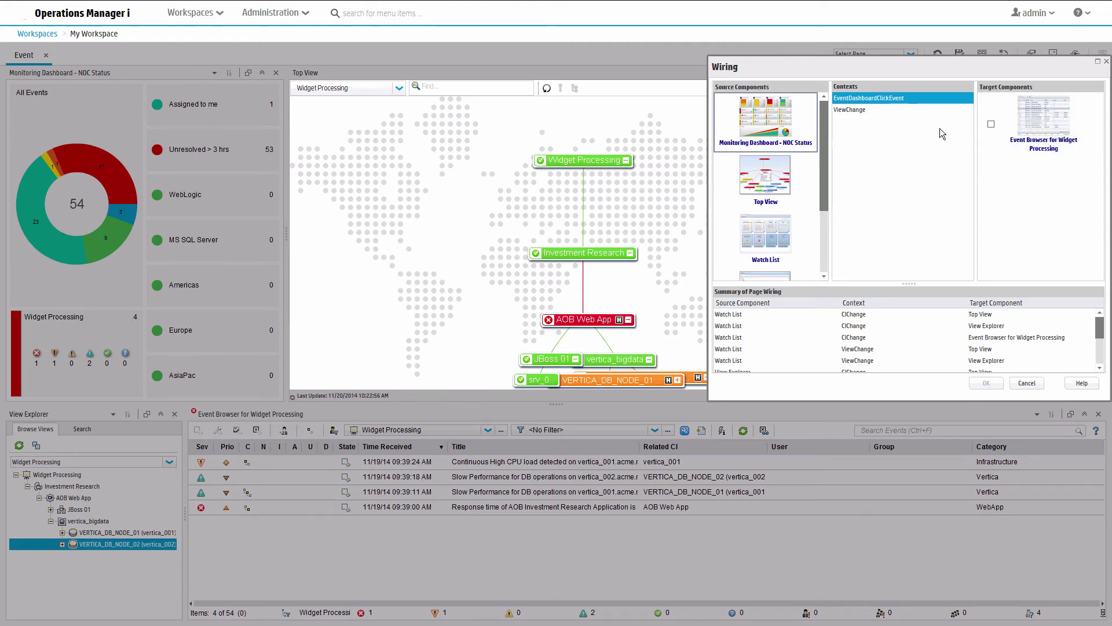
{"action": "left_click", "coordinate": [865, 110]}
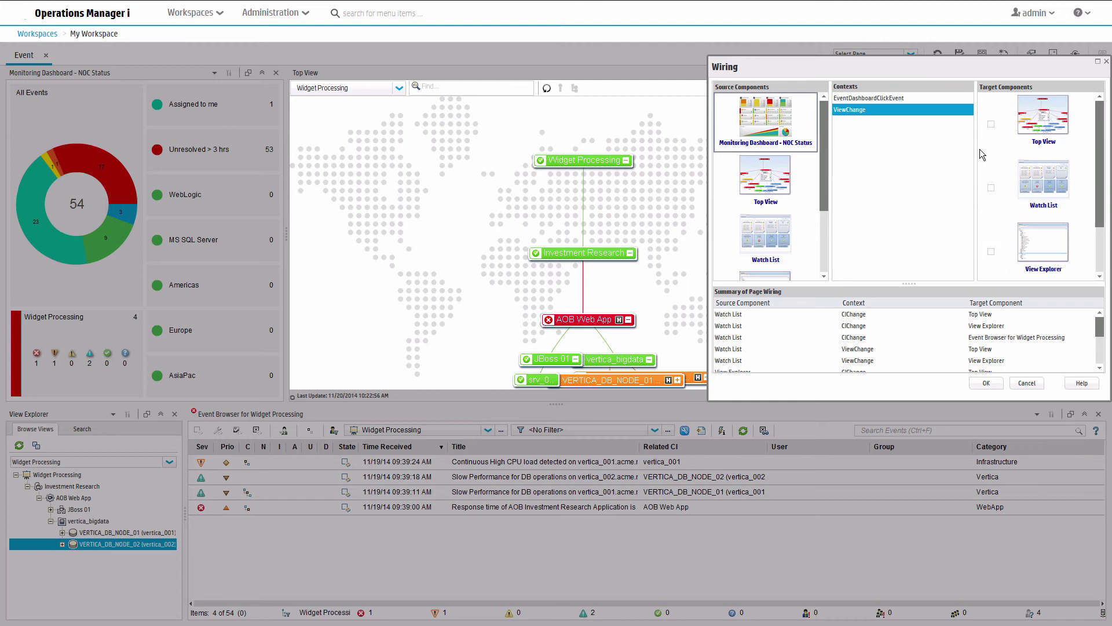
{"action": "scroll", "coordinate": [988, 245], "scroll_direction": "down", "scroll_amount": 2}
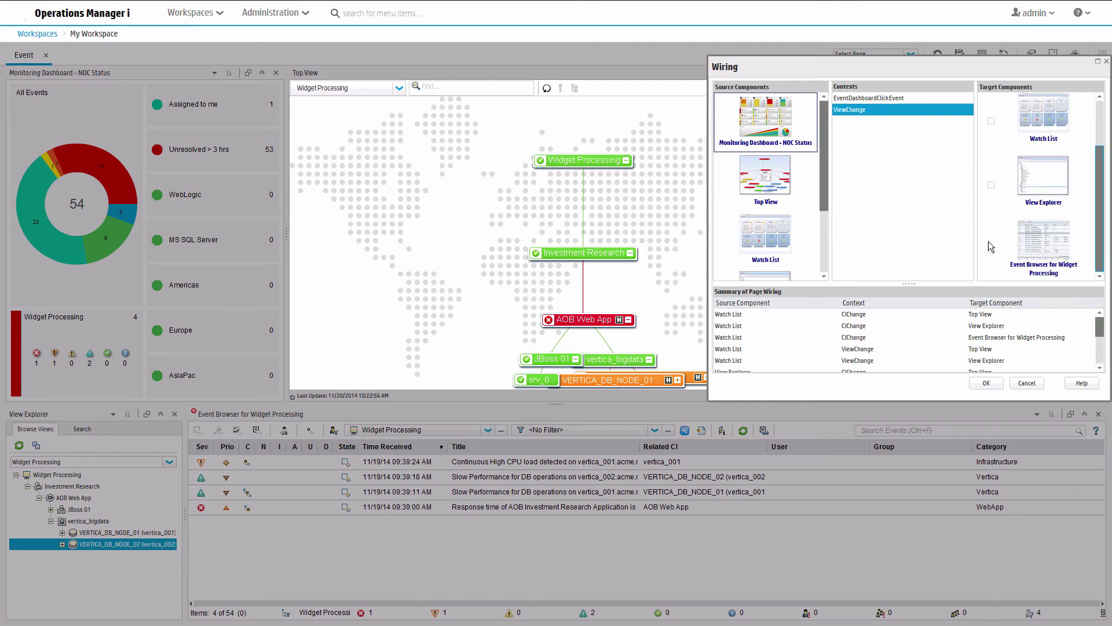
{"action": "left_click", "coordinate": [987, 380]}
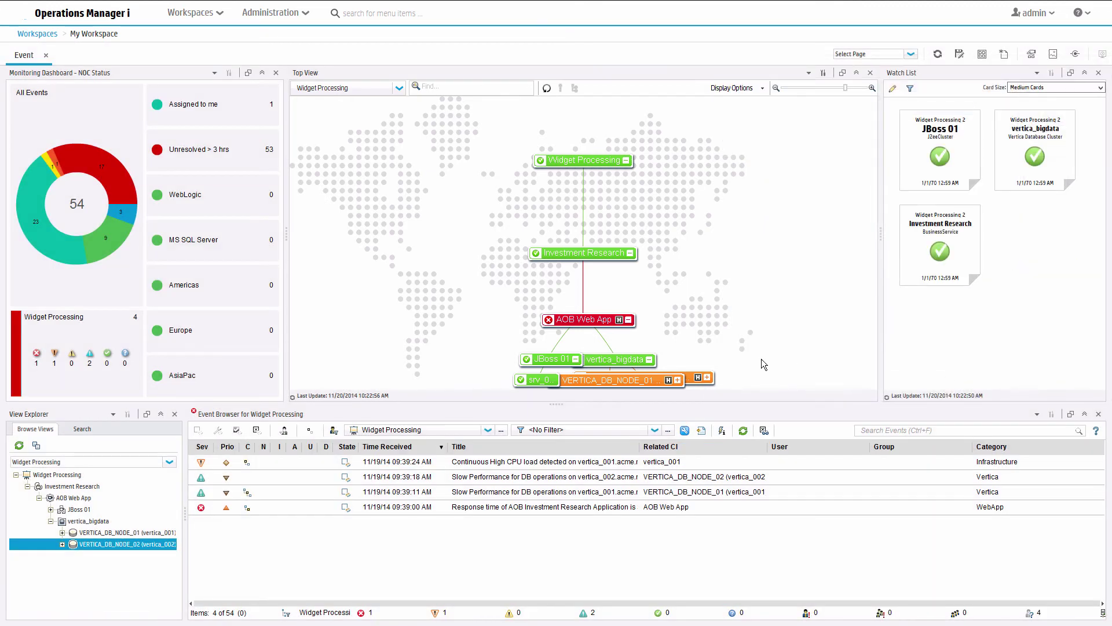
Filter the Event Browser to WebLogic events via the NOC Status tile and save the page as Event
{"action": "left_click", "coordinate": [202, 150]}
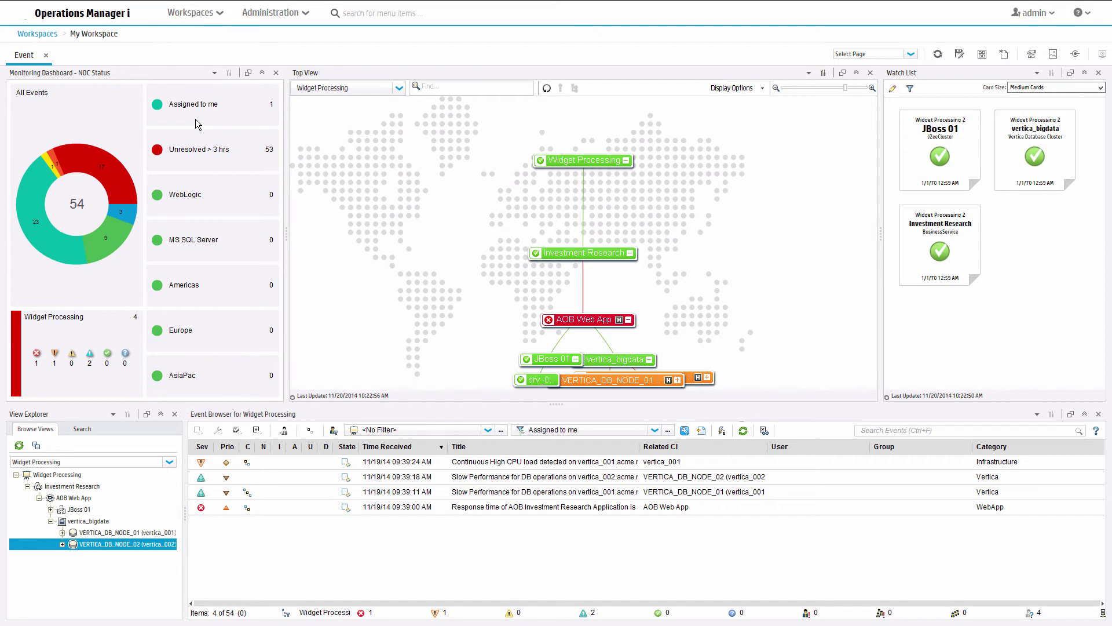
{"action": "left_click", "coordinate": [224, 210]}
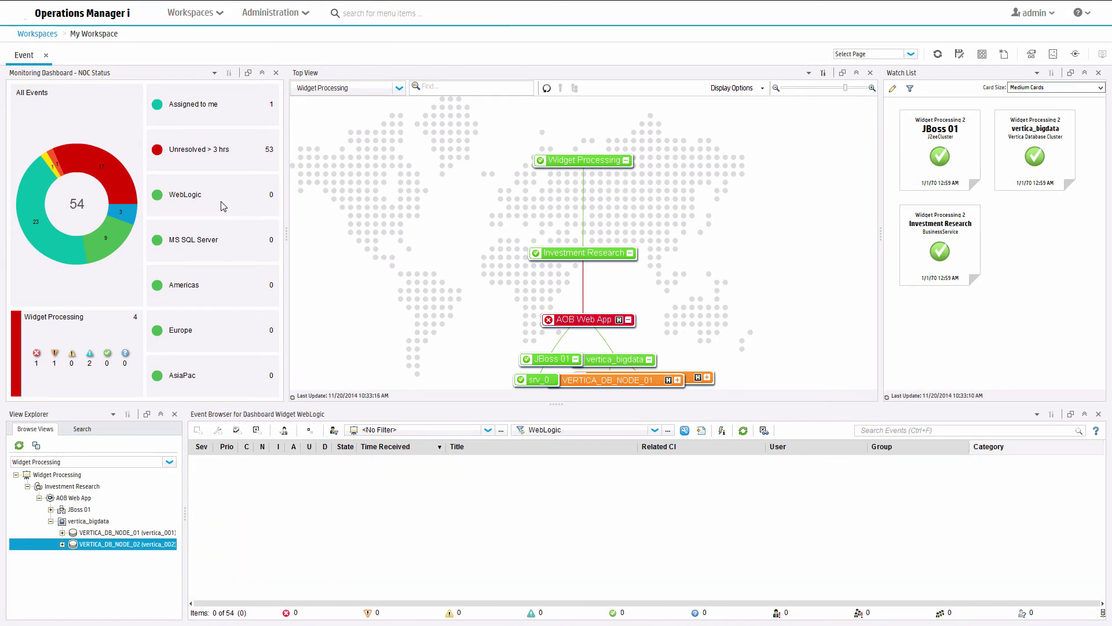
{"action": "left_click", "coordinate": [959, 56]}
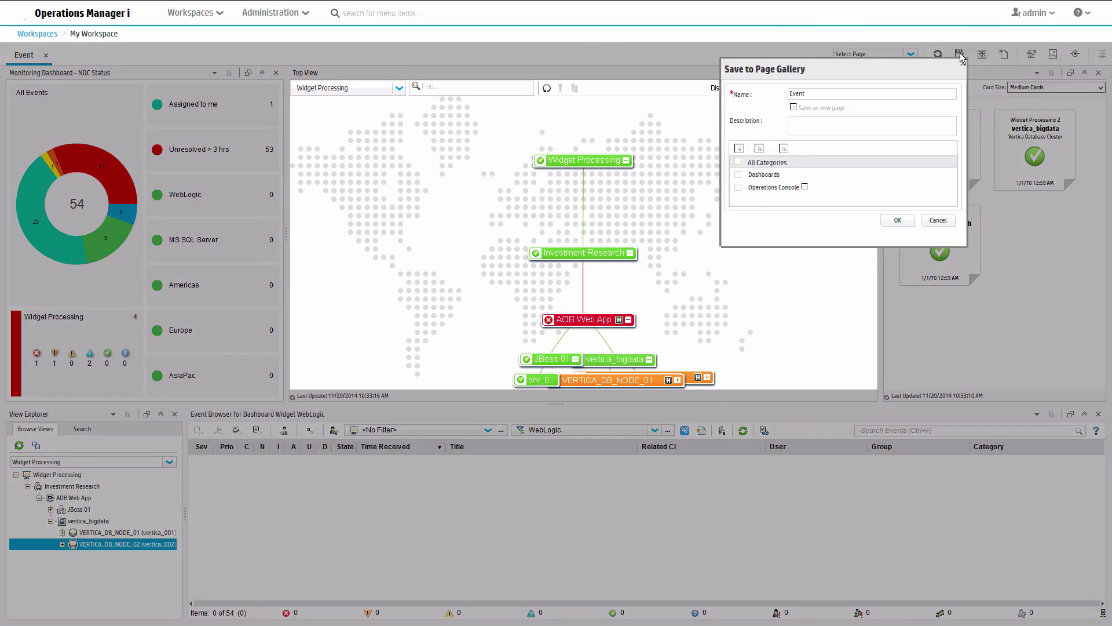
{"action": "left_click", "coordinate": [897, 220]}
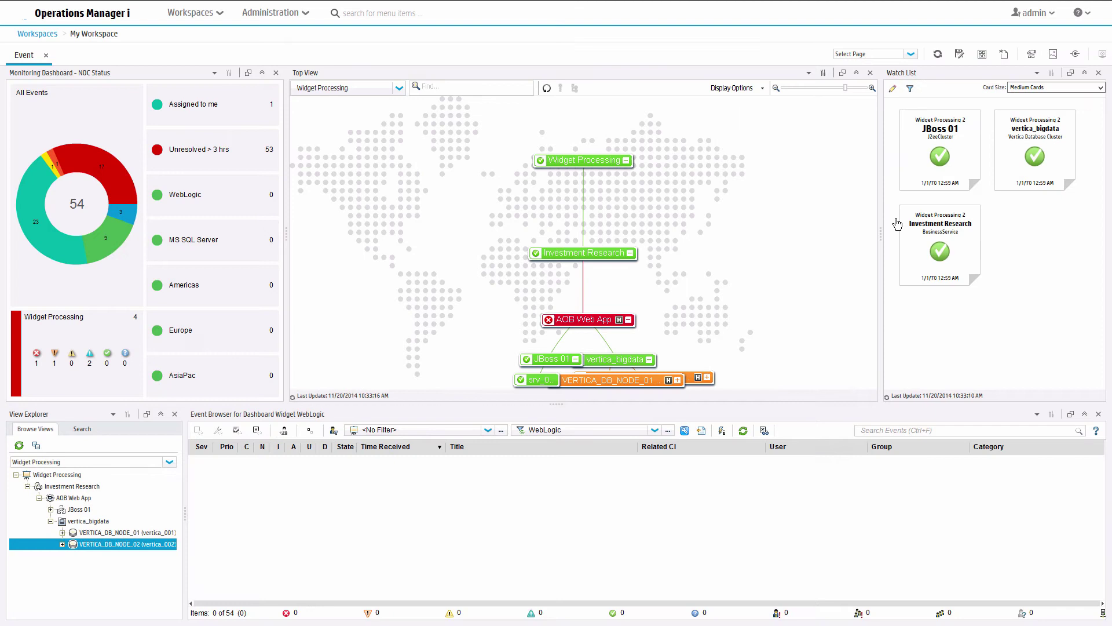
{"action": "left_click", "coordinate": [278, 12]}
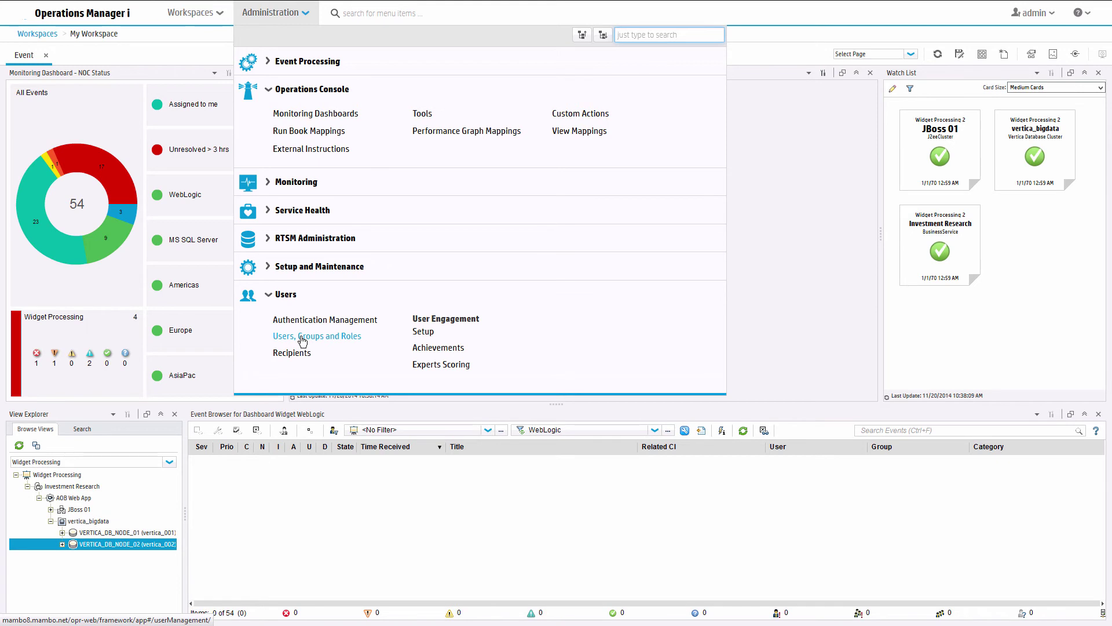
In Users, Groups and Roles, open Database Operator Role on the Edit Role page
{"action": "left_click", "coordinate": [300, 337]}
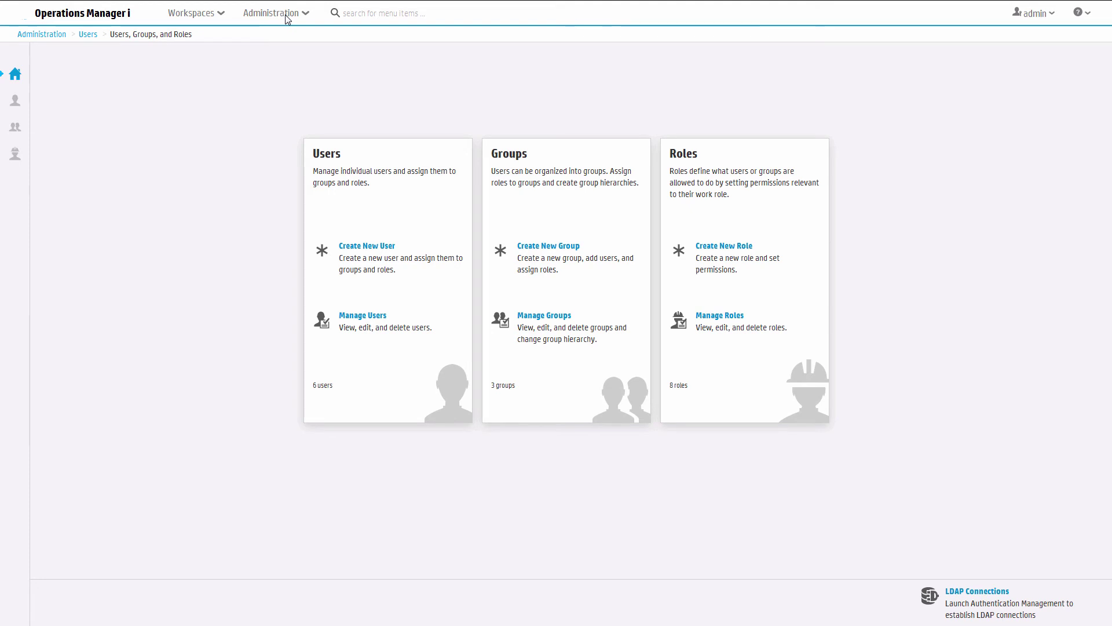
{"action": "left_click", "coordinate": [714, 317]}
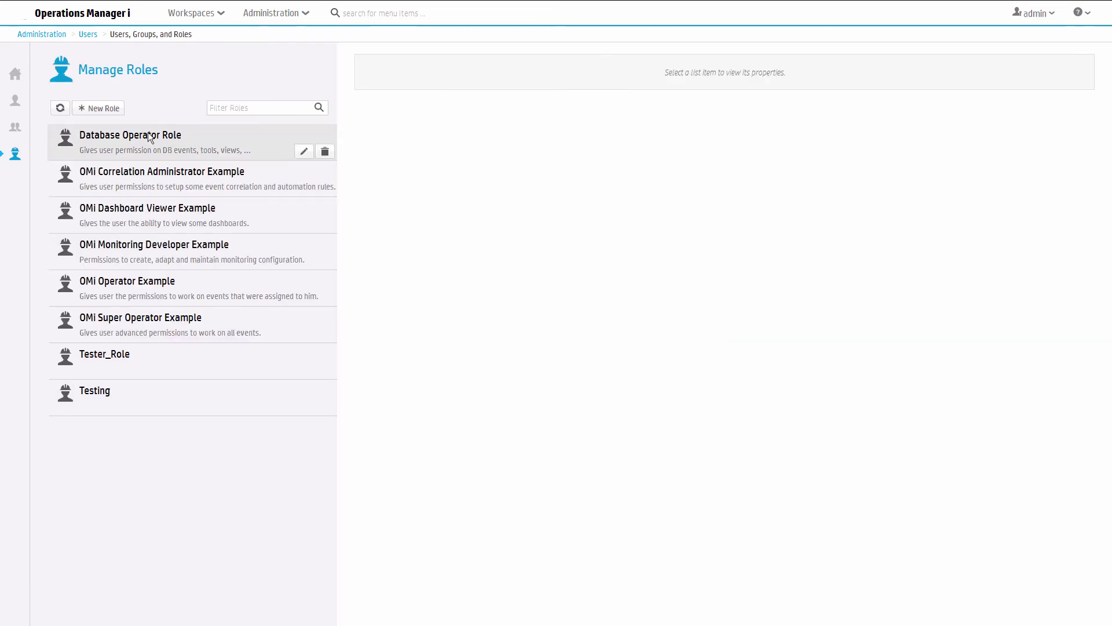
{"action": "left_click", "coordinate": [148, 136]}
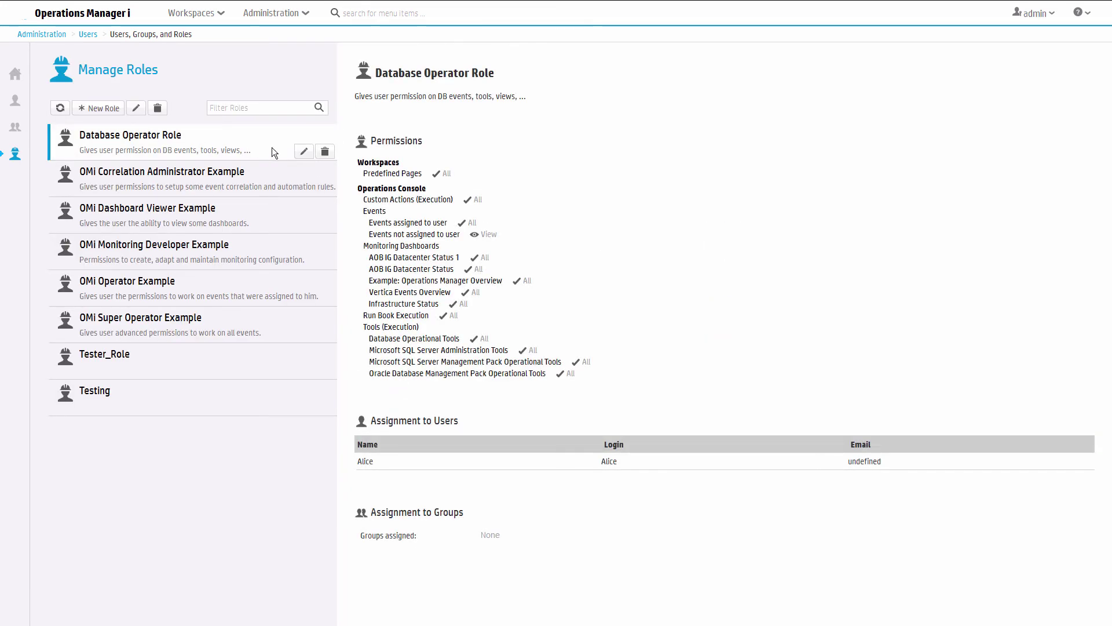
{"action": "left_click", "coordinate": [302, 151]}
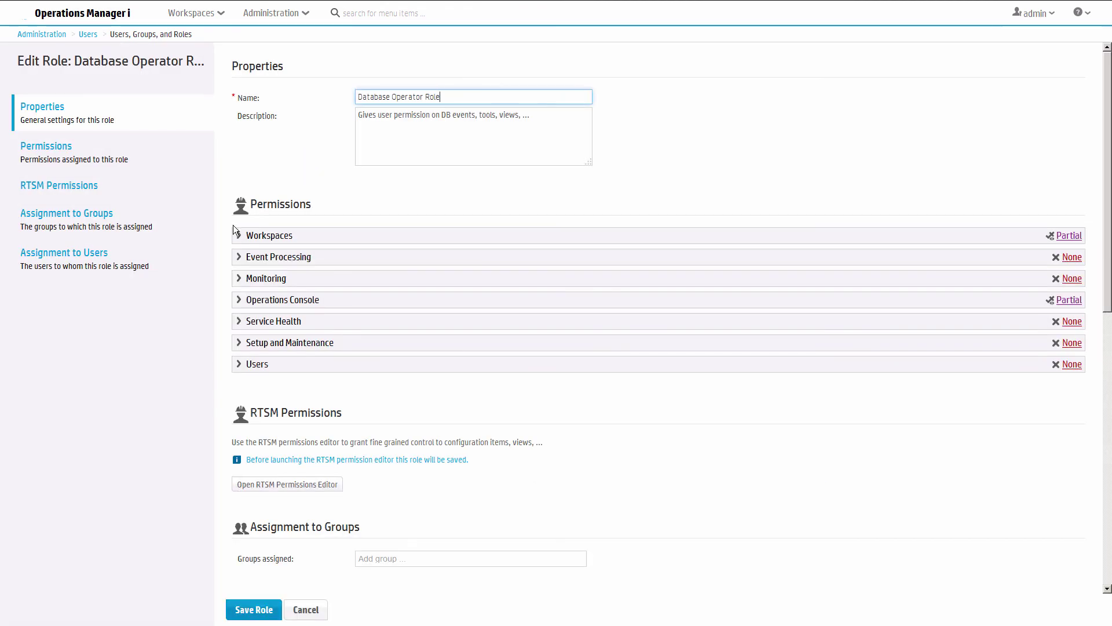
Grant the role View permission on the Event user page under Workspaces
{"action": "left_click", "coordinate": [240, 236]}
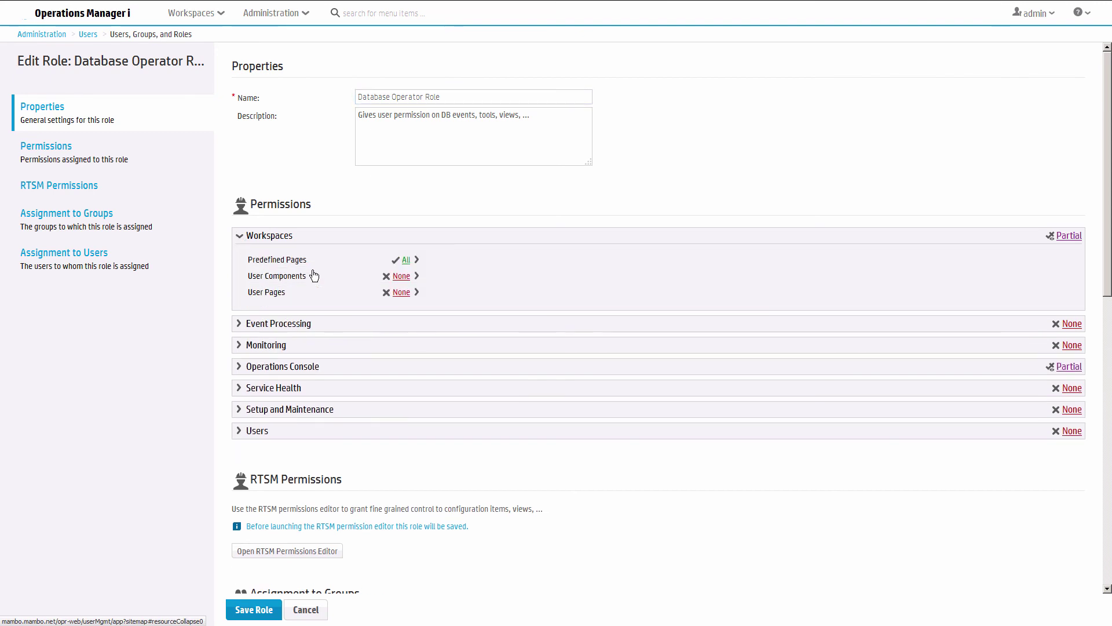
{"action": "left_click", "coordinate": [413, 293]}
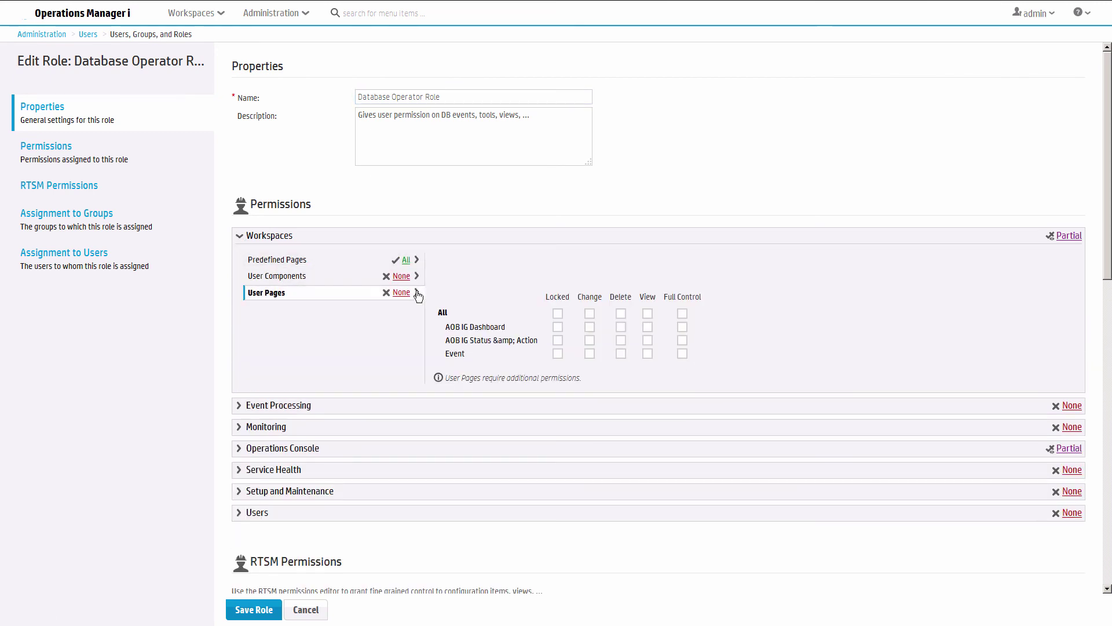
{"action": "left_click", "coordinate": [647, 354]}
Grant access to the NOC Status monitoring dashboard and save the Database Operator Role
{"action": "left_click", "coordinate": [248, 450]}
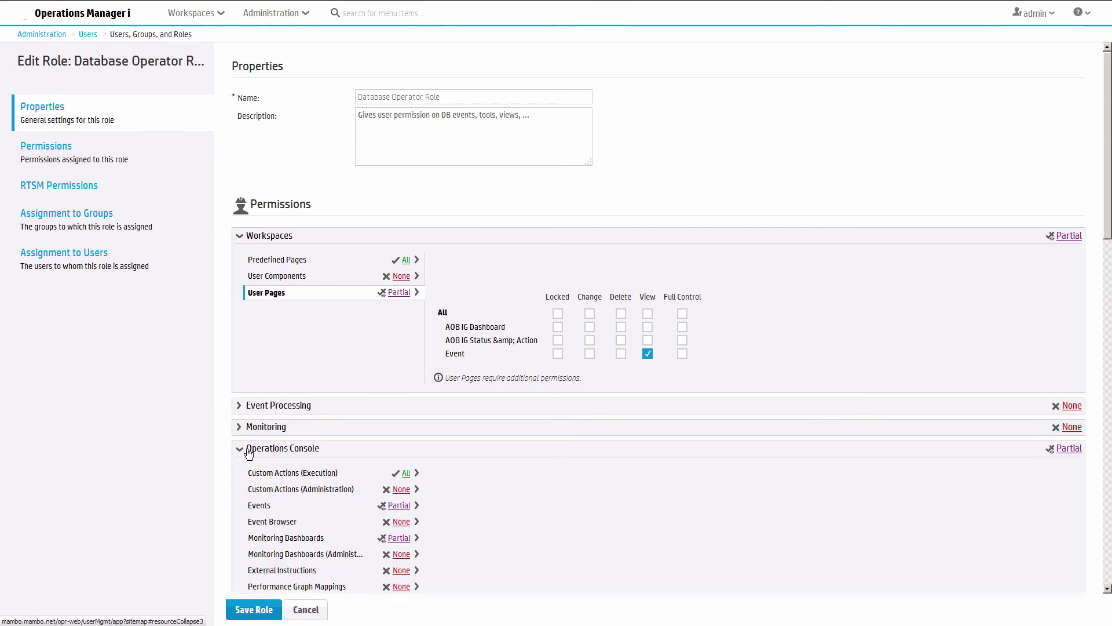
{"action": "scroll", "coordinate": [301, 449], "scroll_direction": "down", "scroll_amount": 3}
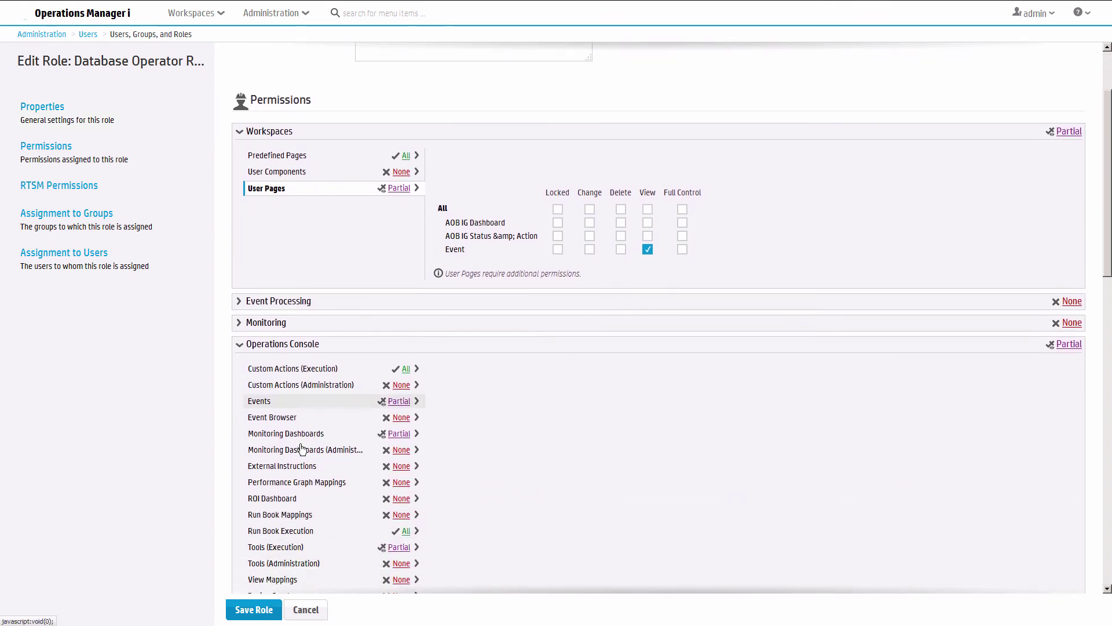
{"action": "left_click", "coordinate": [417, 400]}
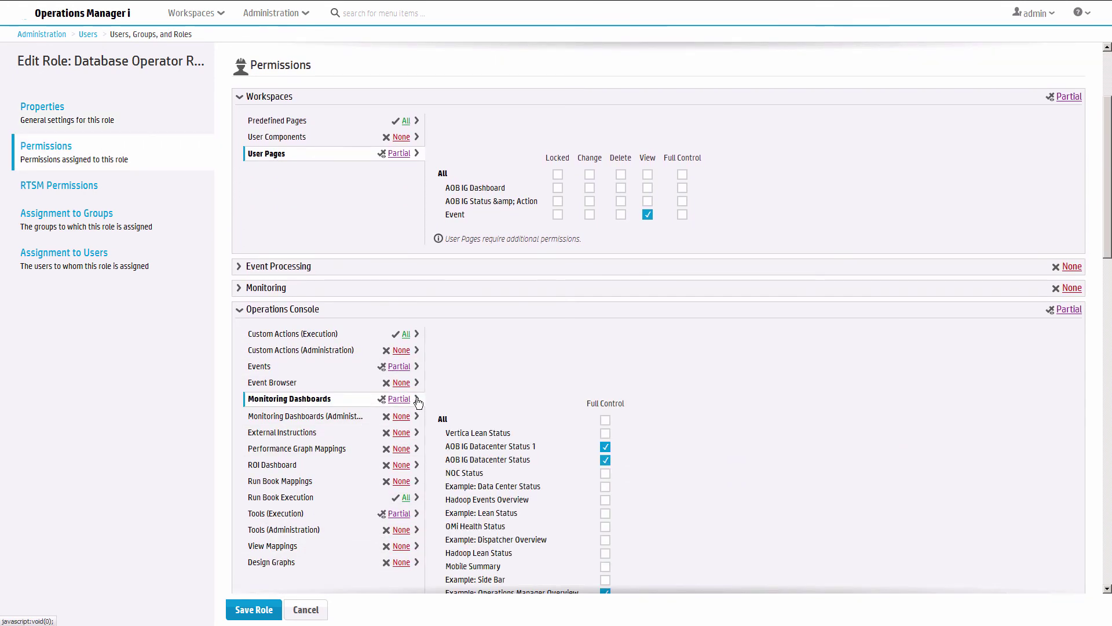
{"action": "scroll", "coordinate": [491, 391], "scroll_direction": "down", "scroll_amount": 1}
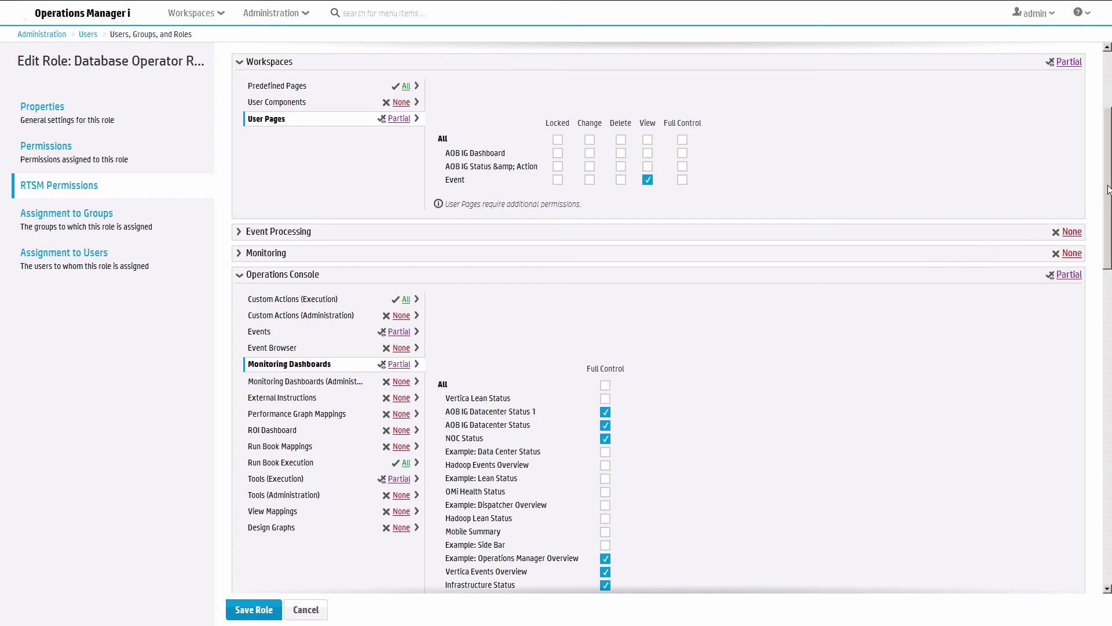
{"action": "left_click", "coordinate": [239, 275]}
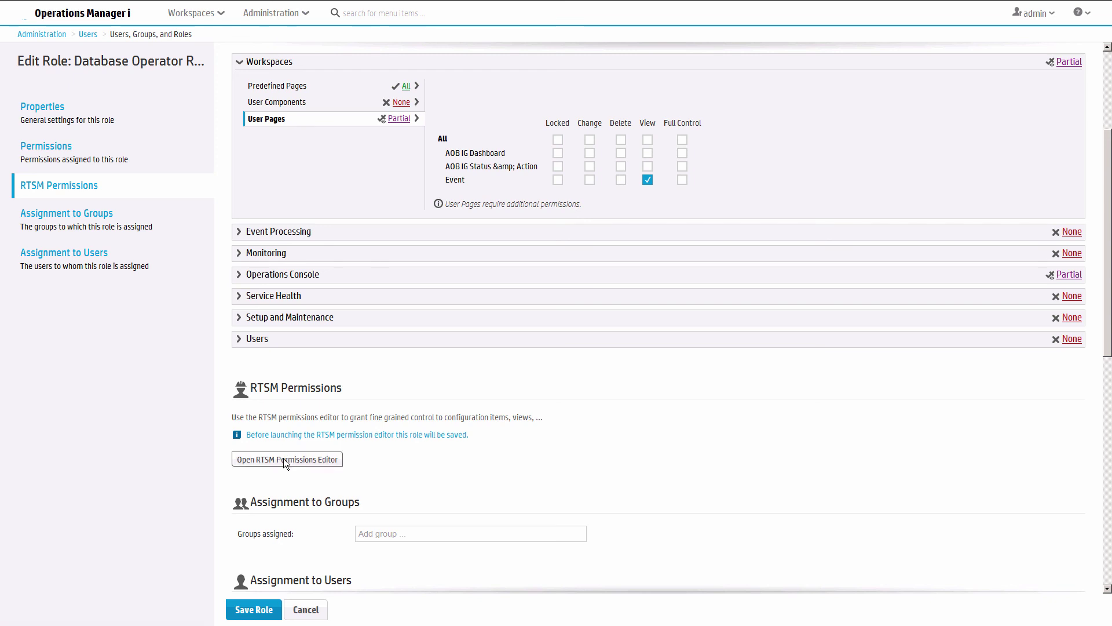
{"action": "left_click", "coordinate": [261, 612]}
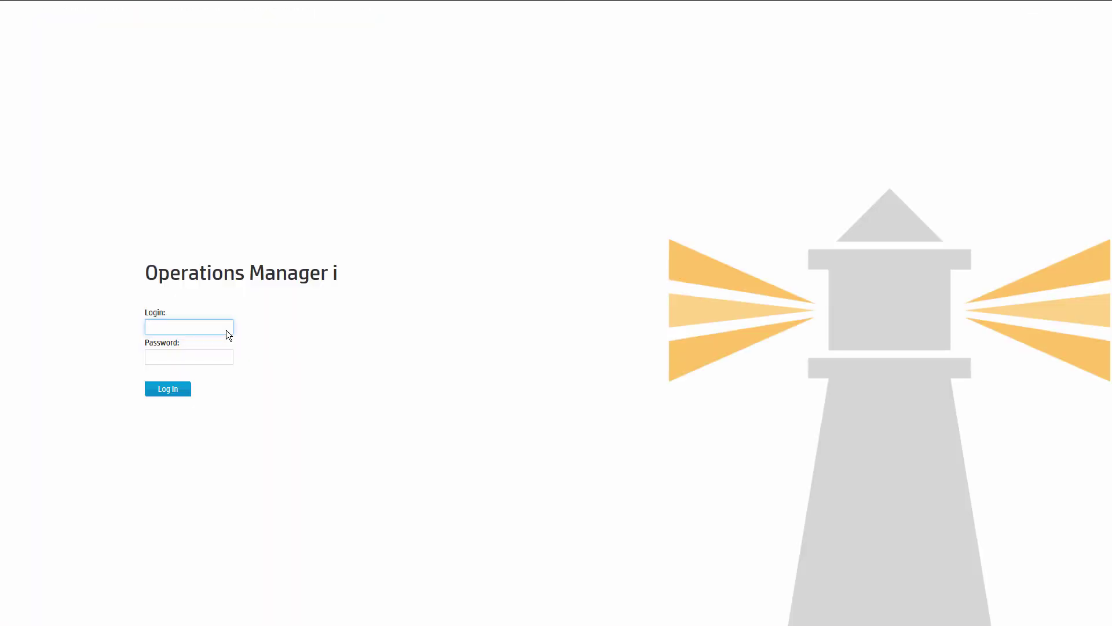
Log in with the role user's login name and password
{"action": "type", "text": "Nick"}
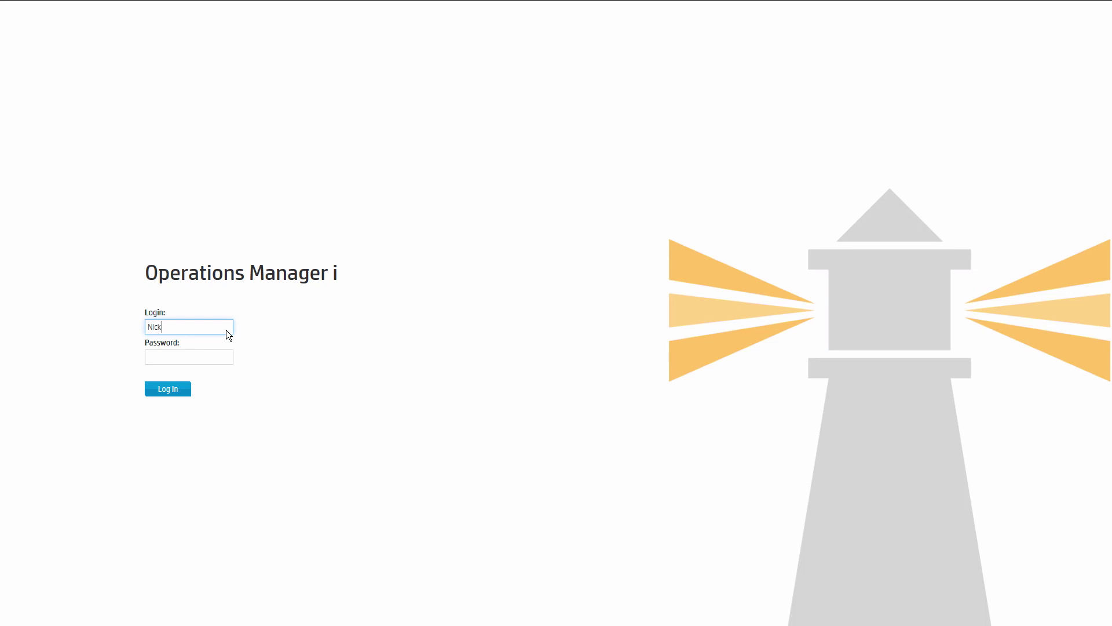
{"action": "key", "text": "Tab"}
{"action": "type", "text": "••"}
{"action": "key", "text": "Return"}
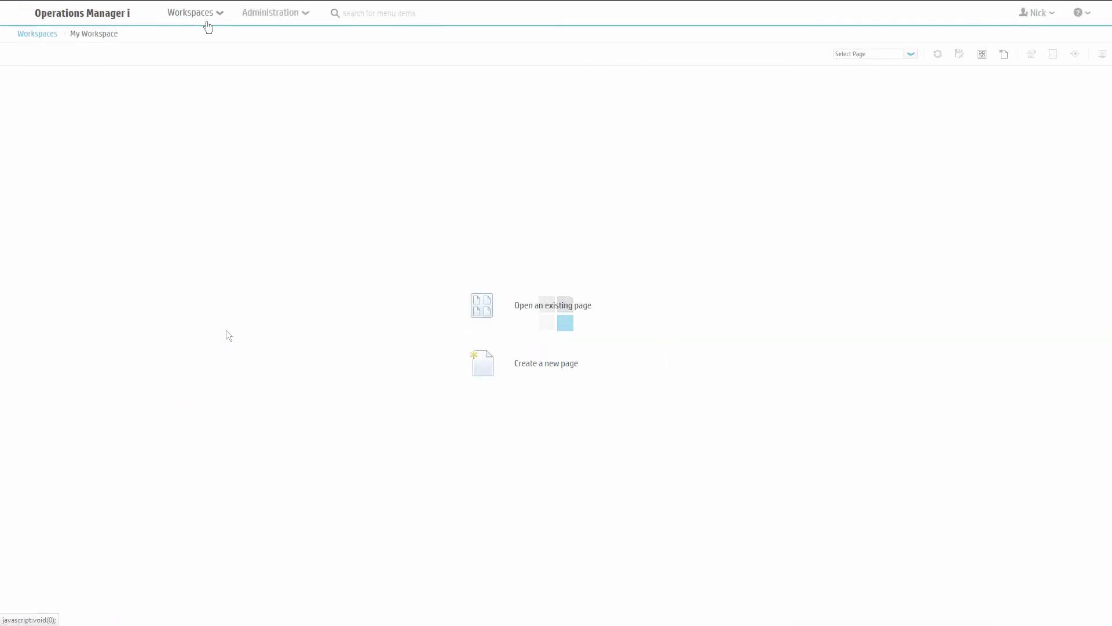
Load the saved Event page in My Workspace
{"action": "left_click", "coordinate": [207, 22]}
{"action": "left_click", "coordinate": [218, 73]}
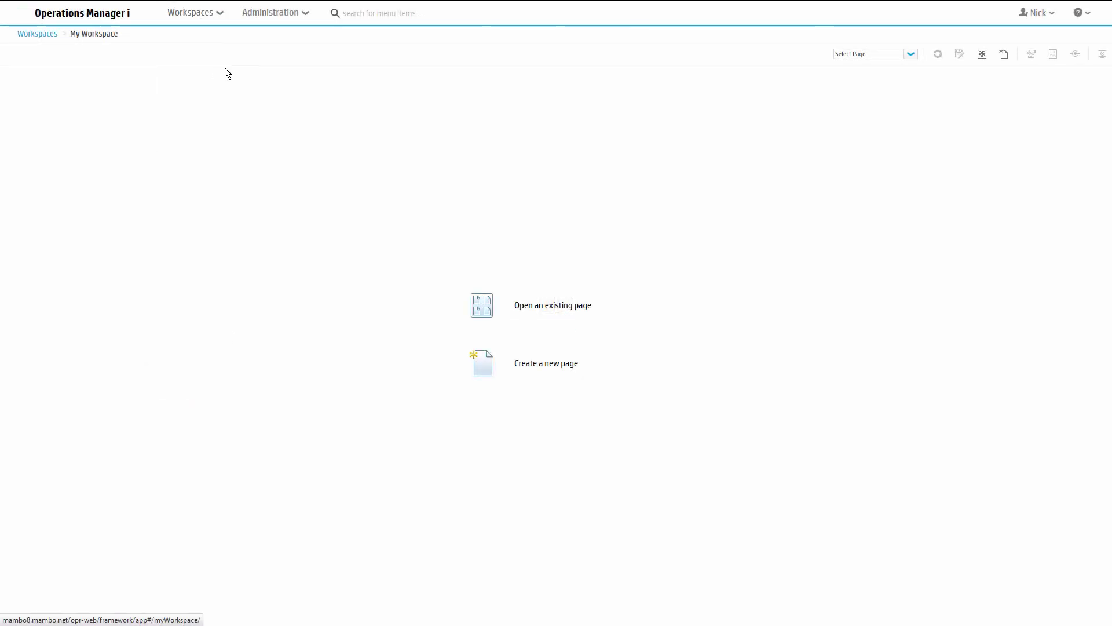
{"action": "left_click", "coordinate": [881, 55]}
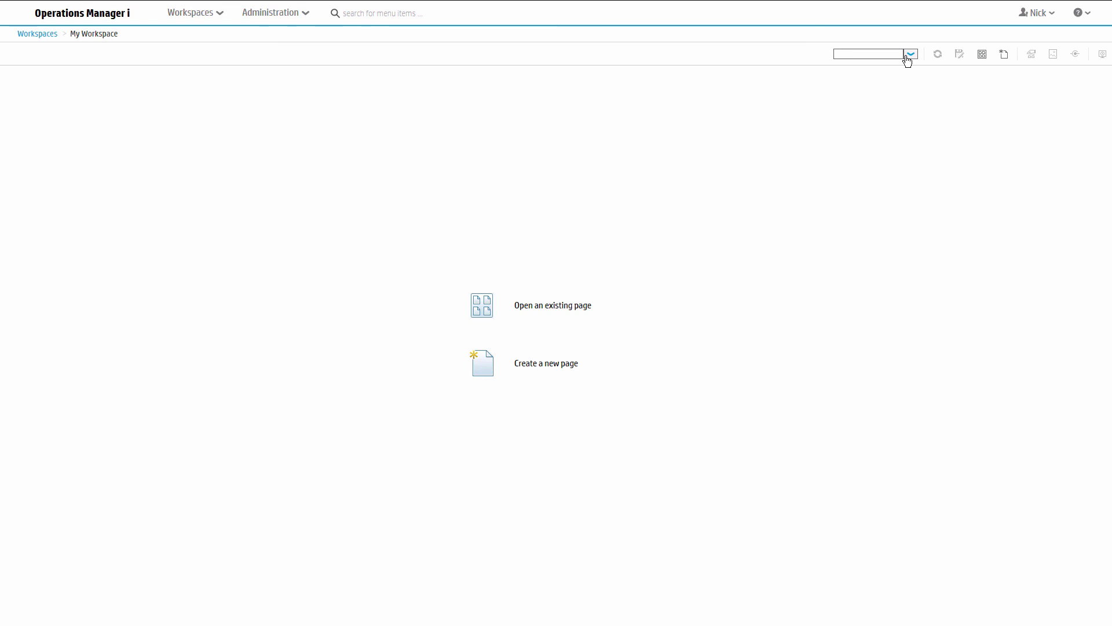
{"action": "left_click", "coordinate": [909, 58]}
{"action": "left_click", "coordinate": [871, 127]}
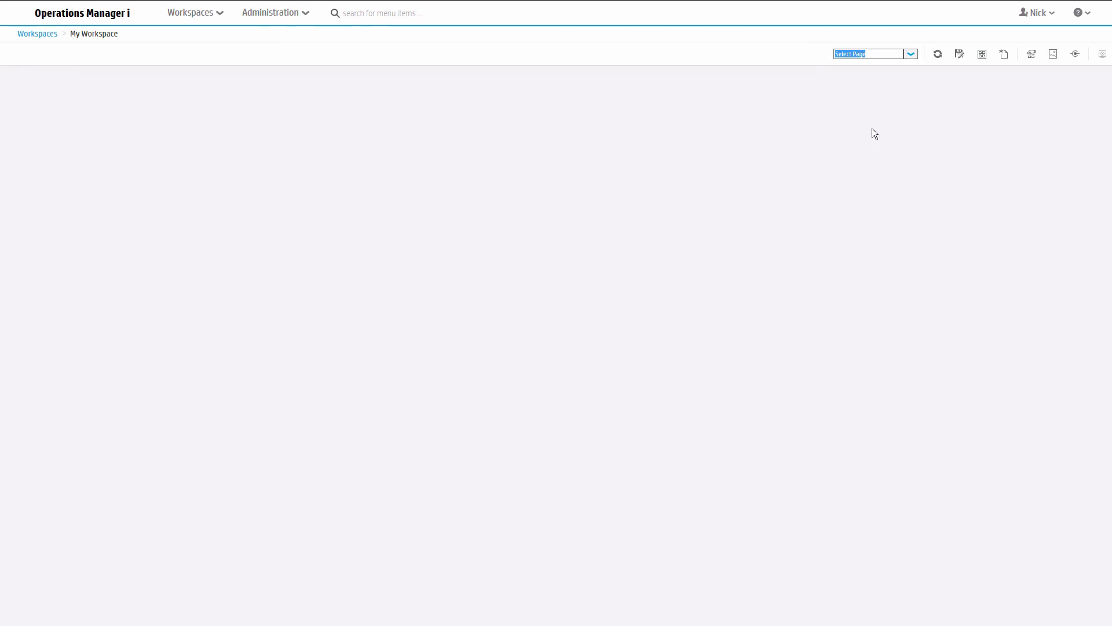